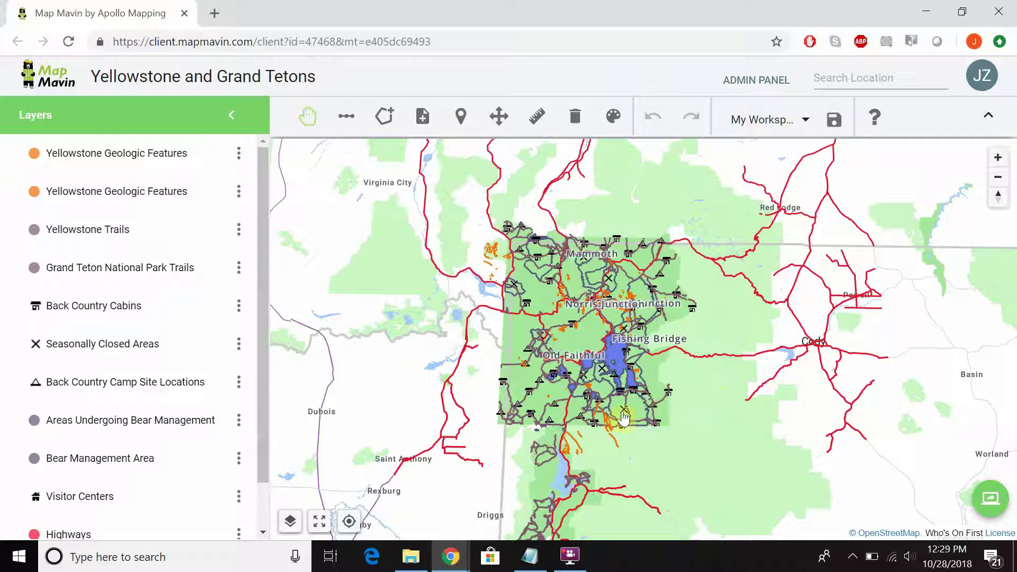
- Switch to the browser window with the National Park Service Data Store, view its open pages, and return to the Map Mavin map
click(451, 562)
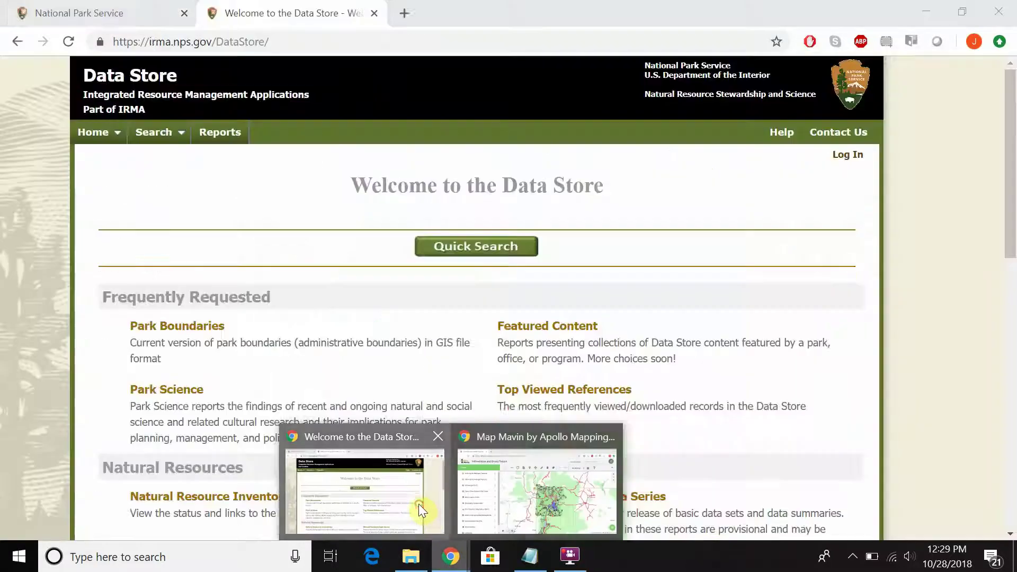
click(419, 504)
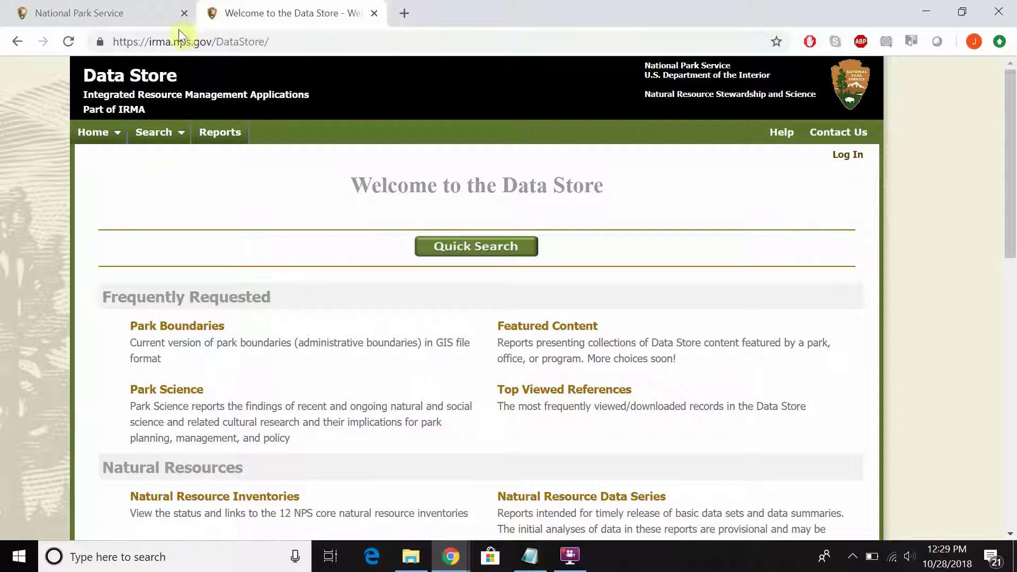
click(126, 12)
click(262, 14)
click(450, 557)
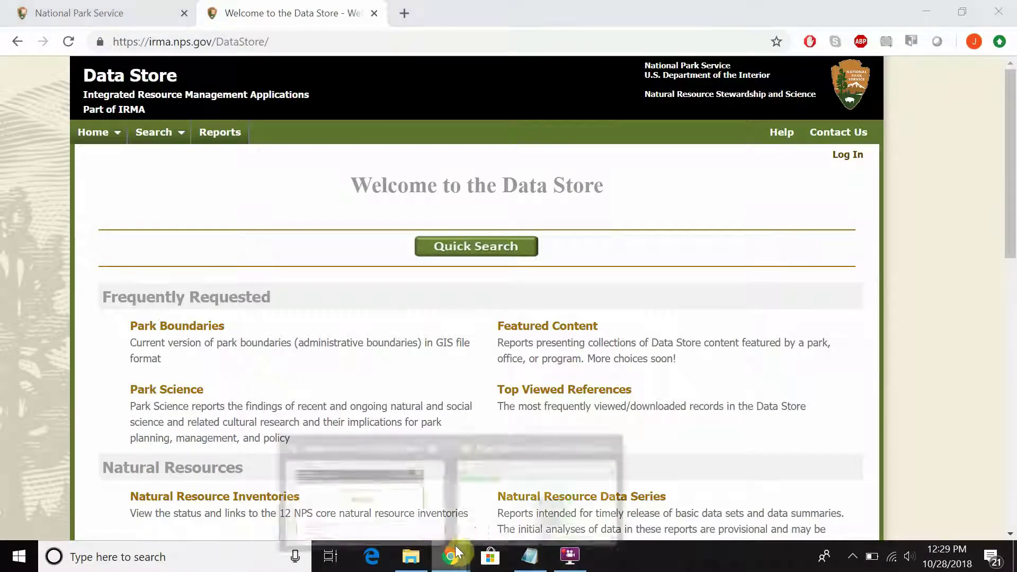
click(495, 502)
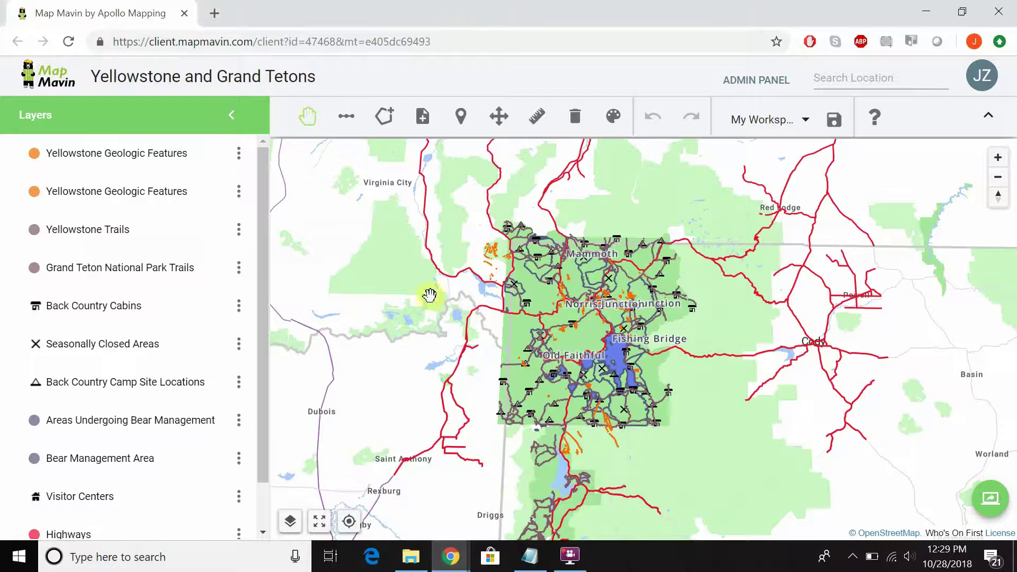
- View the attributes of the seasonally closed area just southwest of Yellowstone Lake, and close them
drag(433, 298, 411, 298)
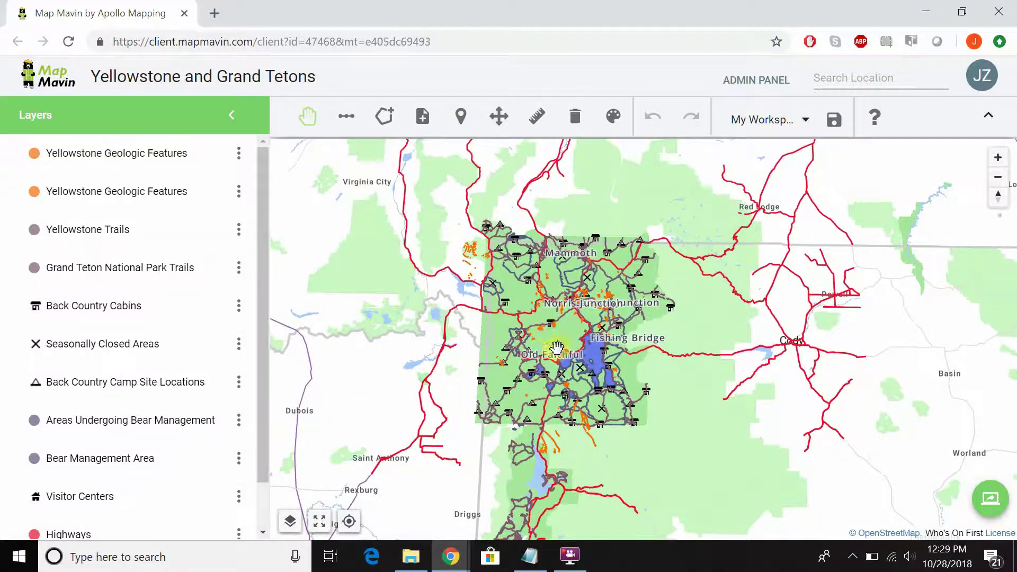
scroll(561, 384, up, 1)
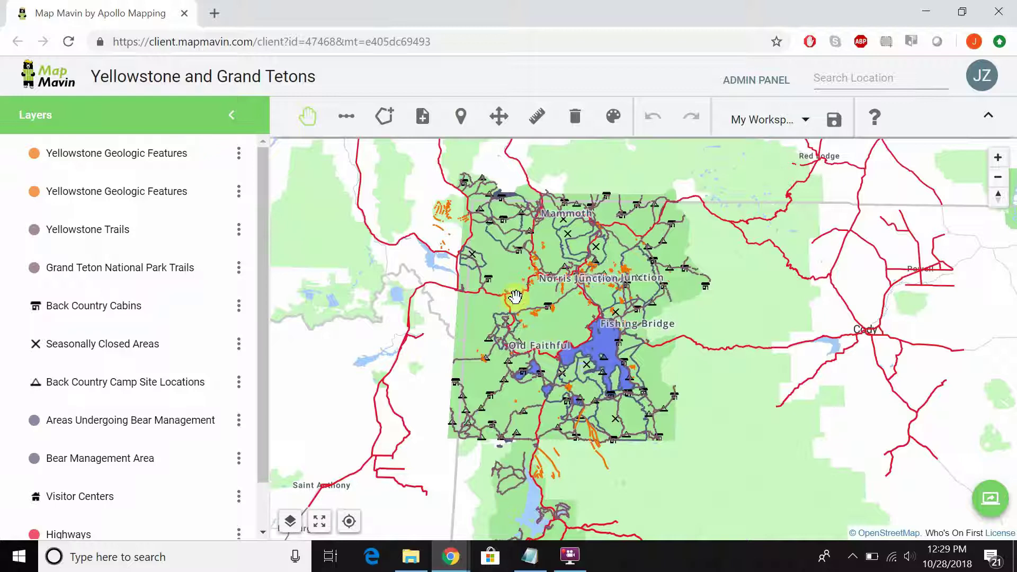
drag(623, 435, 598, 343)
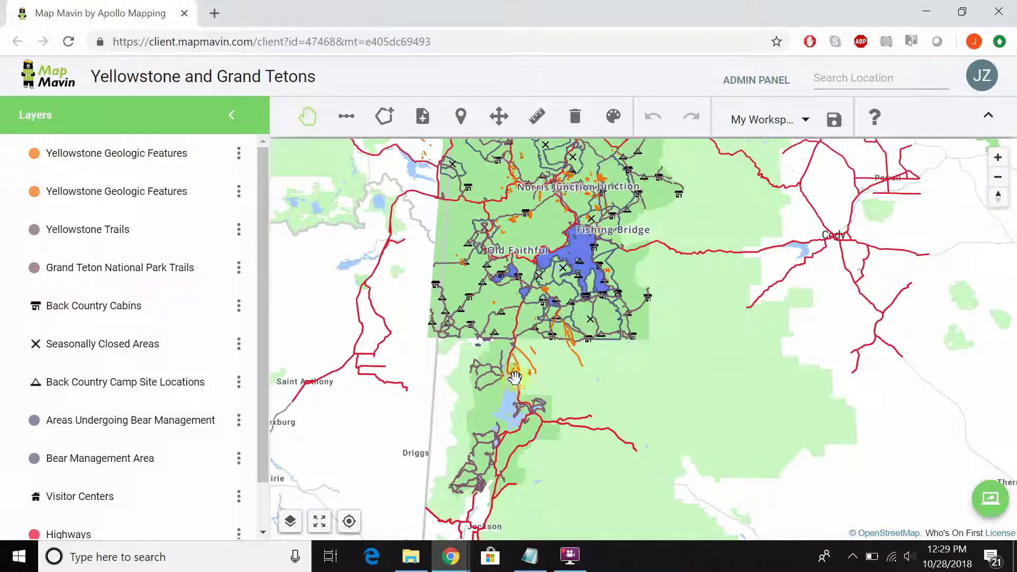
drag(560, 302, 543, 377)
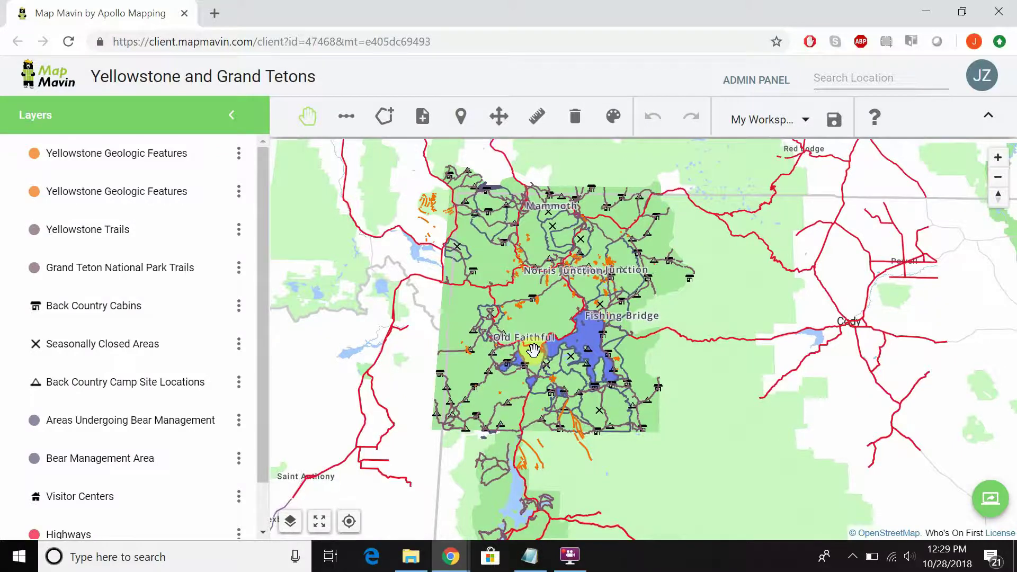
scroll(532, 350, up, 3)
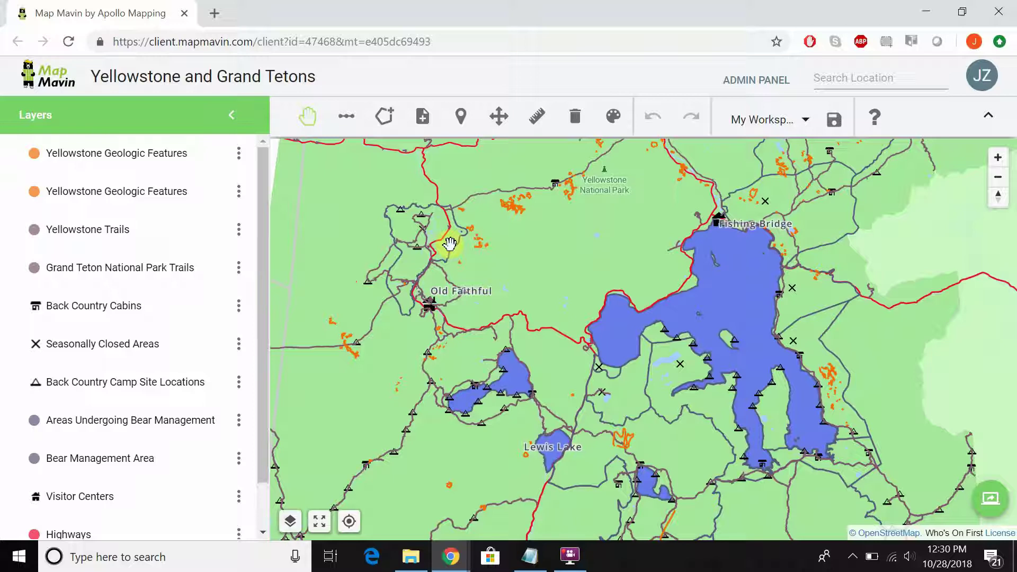
click(680, 368)
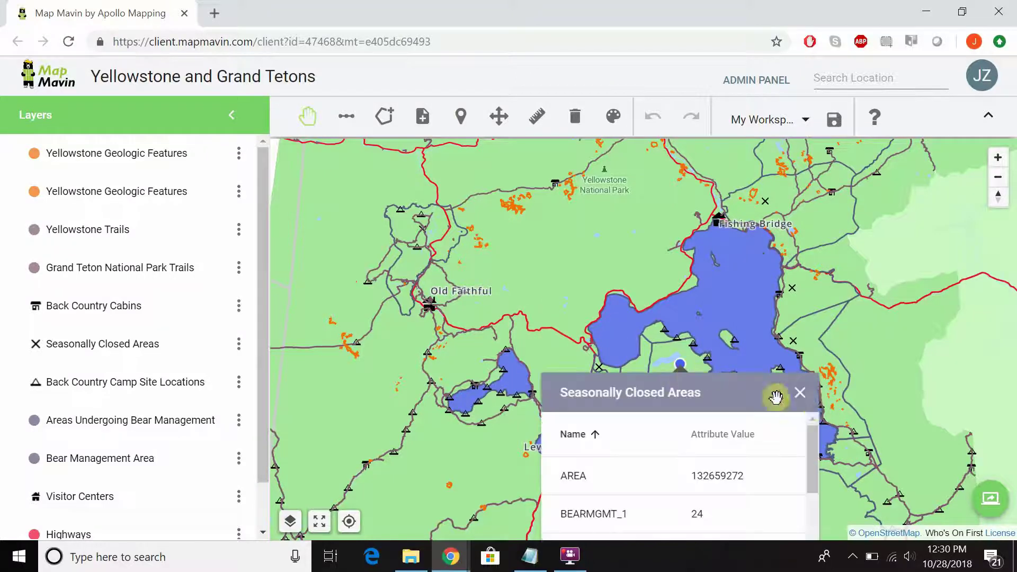
click(804, 398)
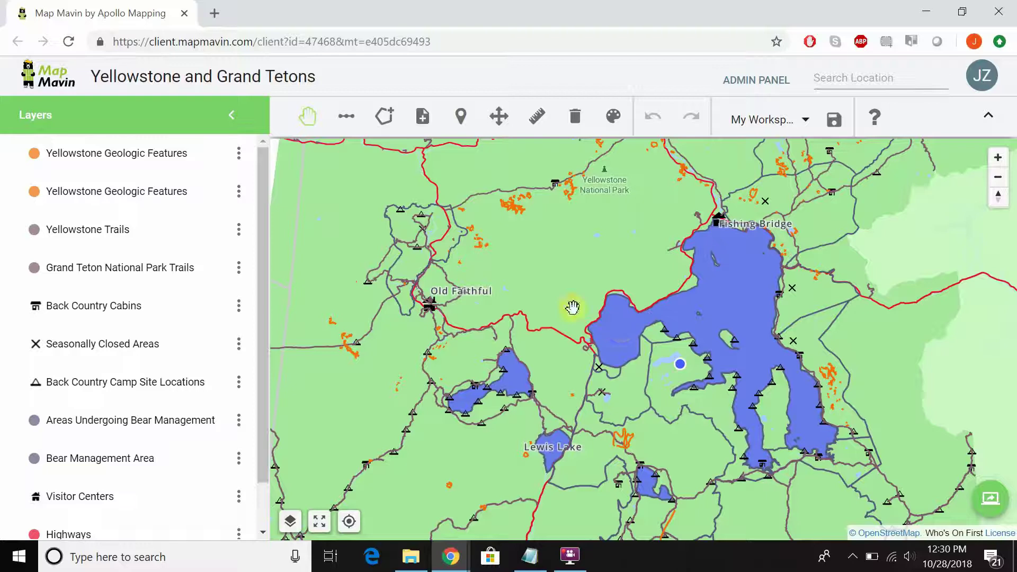
- Examine the trails, roads and visitor facilities mapped around Old Faithful at close range
scroll(432, 318, up, 2)
scroll(419, 321, up, 1)
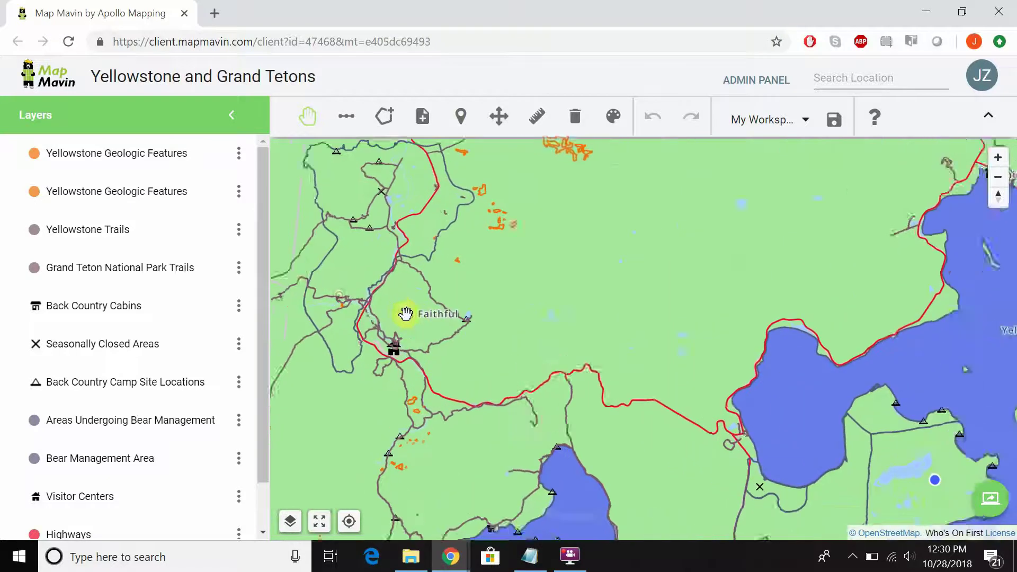
drag(404, 314, 474, 331)
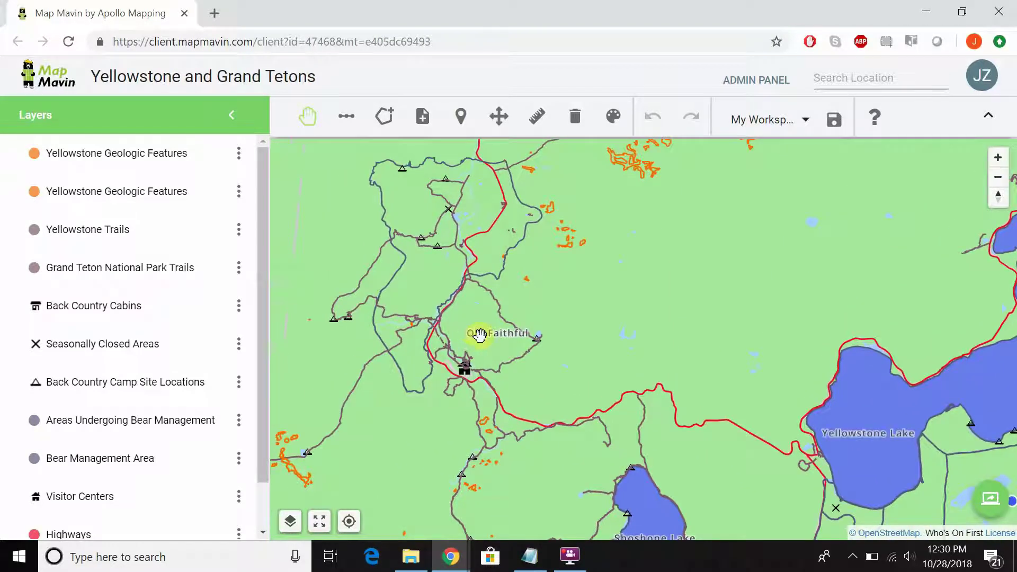
scroll(484, 335, up, 1)
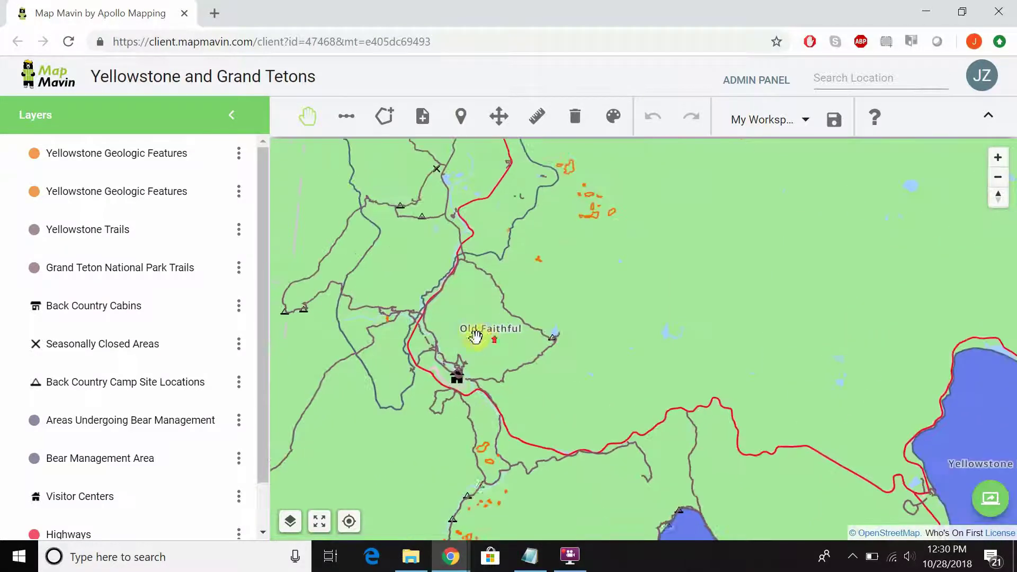
drag(476, 335, 518, 345)
scroll(517, 345, up, 1)
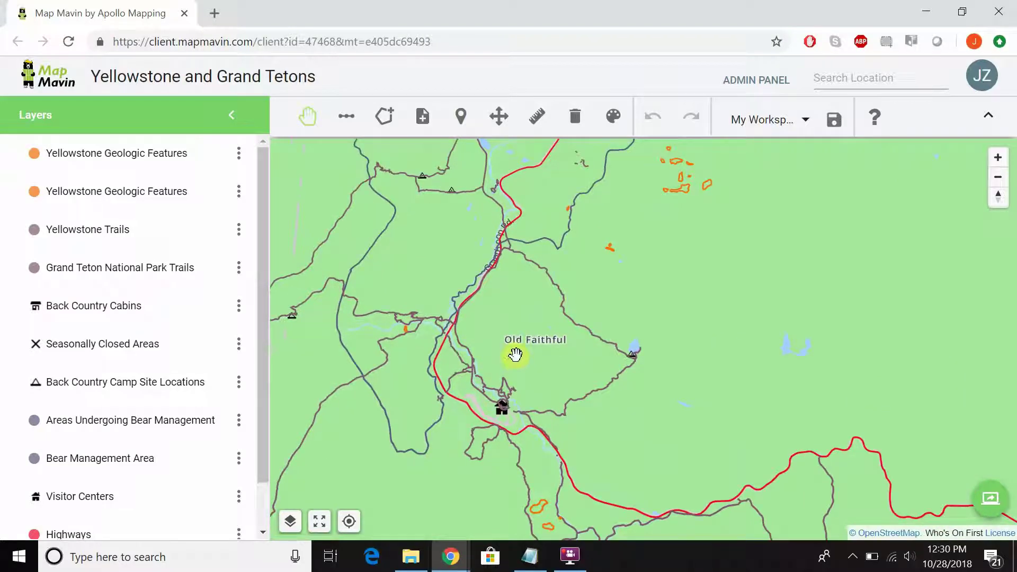
drag(509, 377, 562, 317)
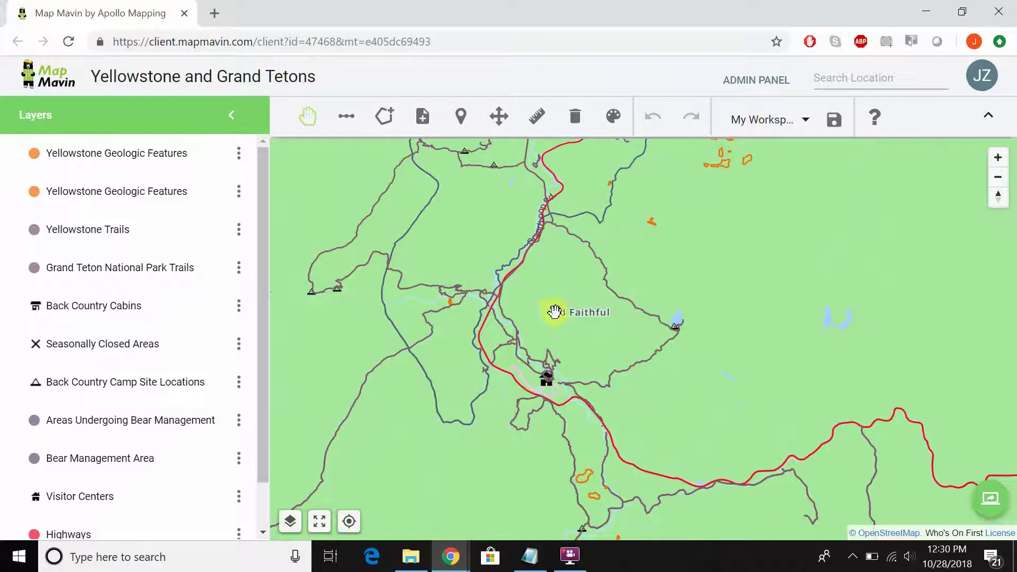
drag(561, 332, 553, 323)
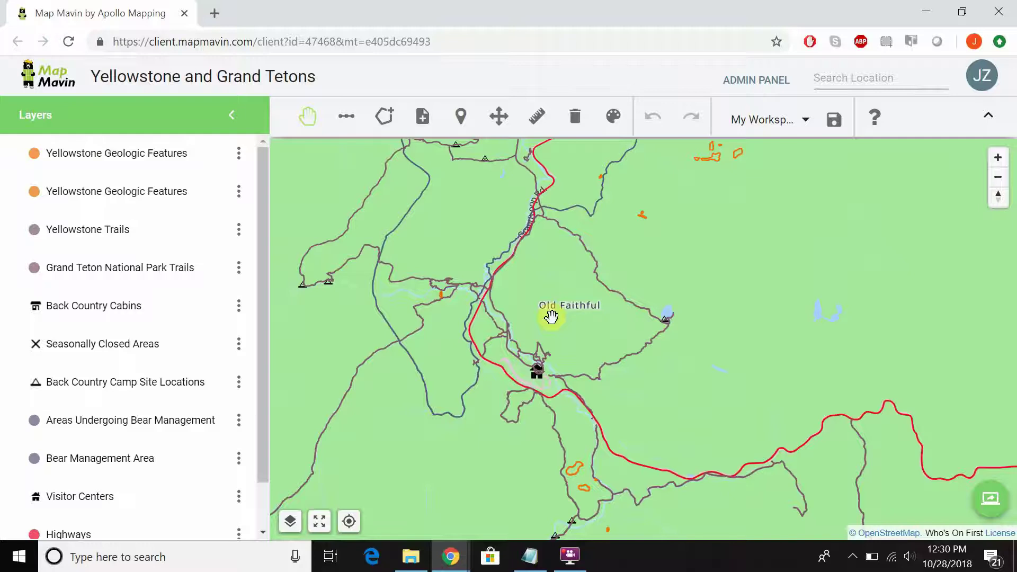
- View the attributes of a Yellowstone geologic feature northwest of Shoshone Lake, and close them
scroll(556, 329, down, 1)
drag(622, 359, 571, 292)
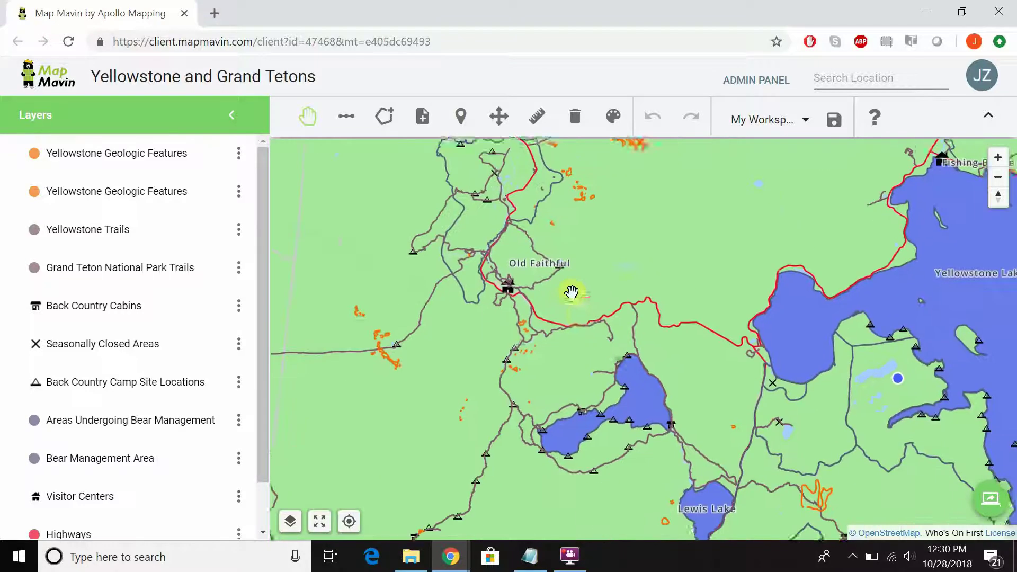
drag(593, 341, 496, 254)
scroll(592, 359, up, 2)
drag(522, 305, 546, 334)
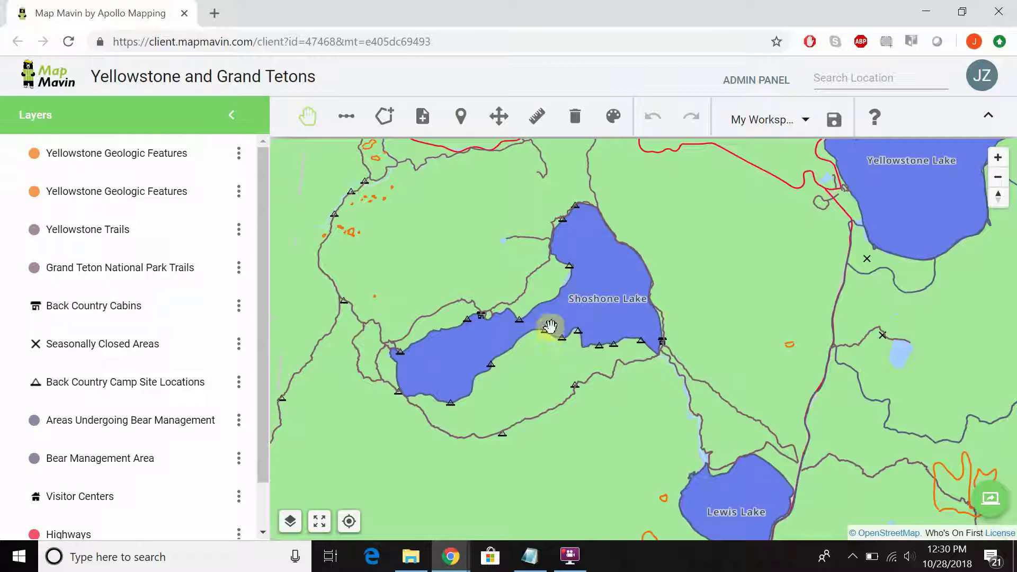
click(354, 236)
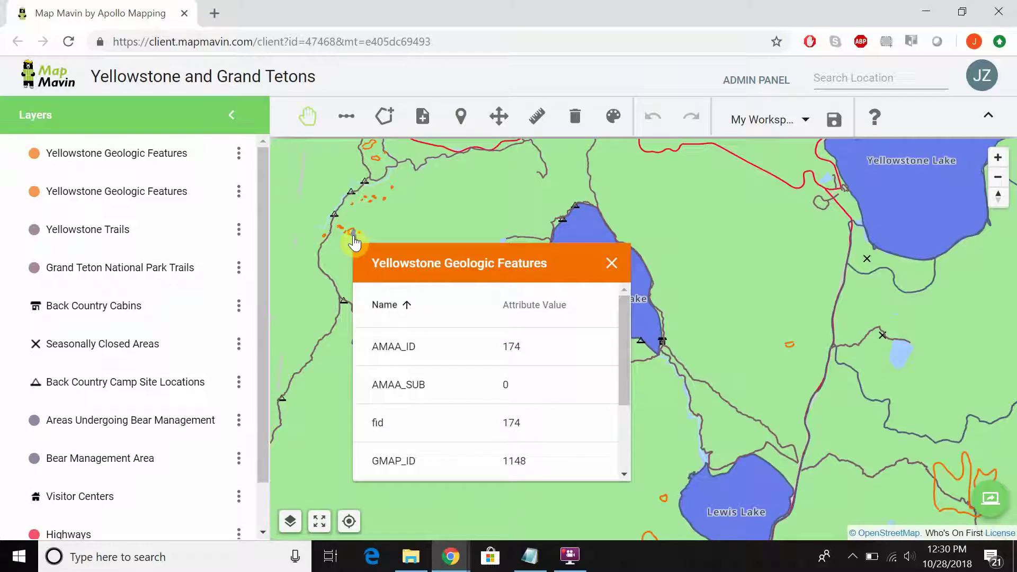
click(612, 263)
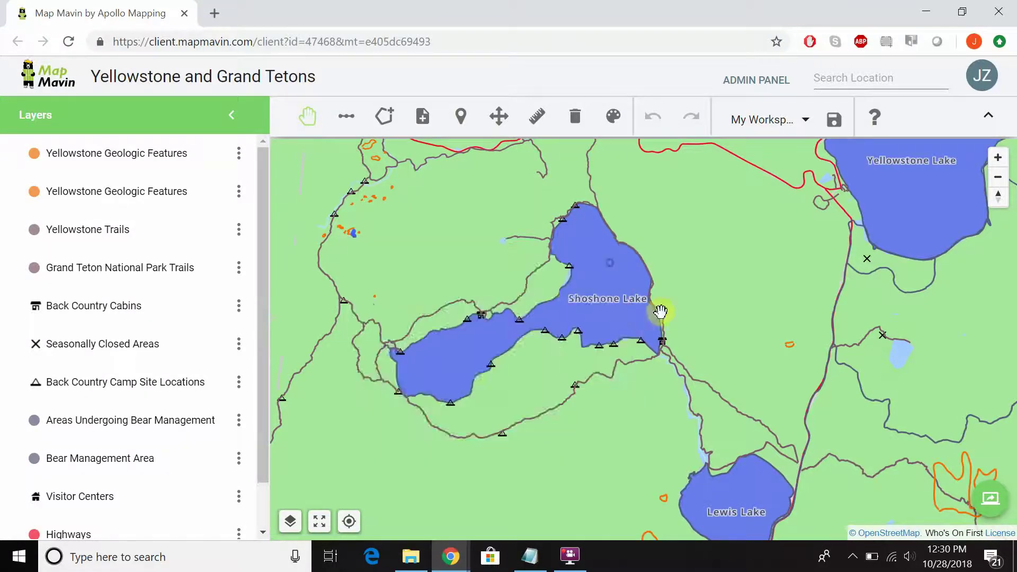
- Examine the geologic features and roads around Norris Junction and Canyon Junction
scroll(663, 318, down, 2)
scroll(665, 324, down, 2)
scroll(653, 290, up, 1)
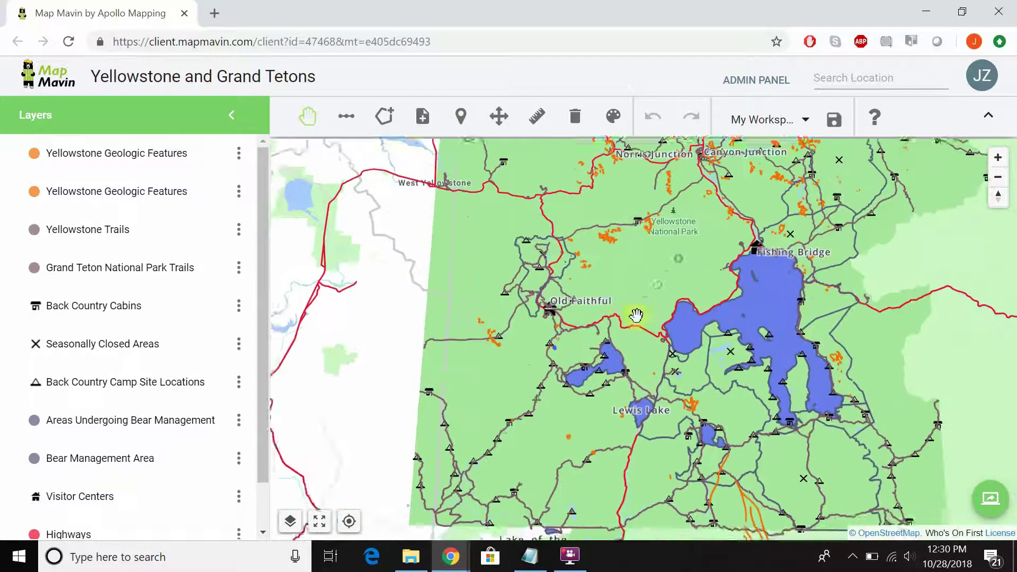
scroll(653, 290, up, 1)
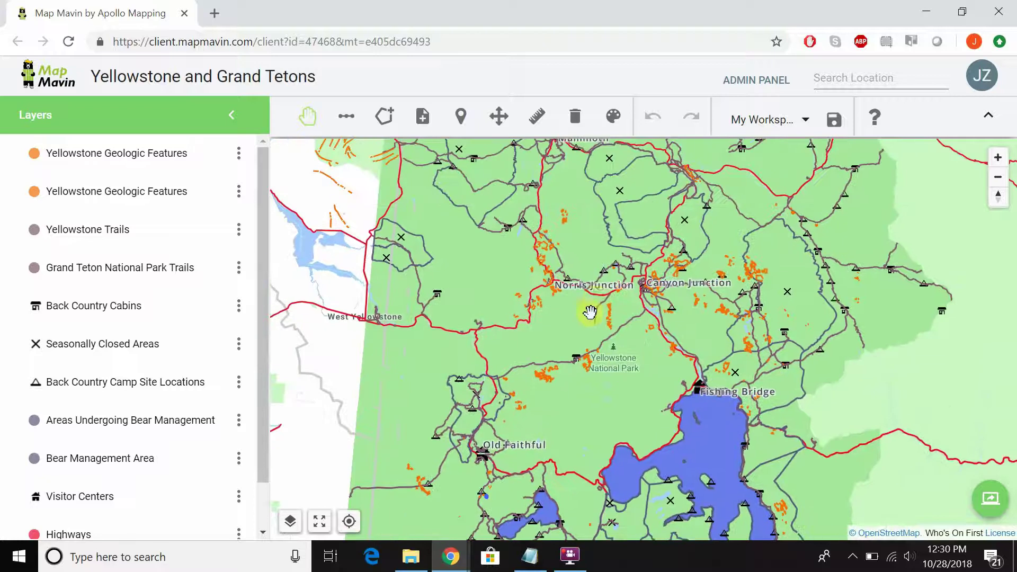
scroll(586, 313, down, 1)
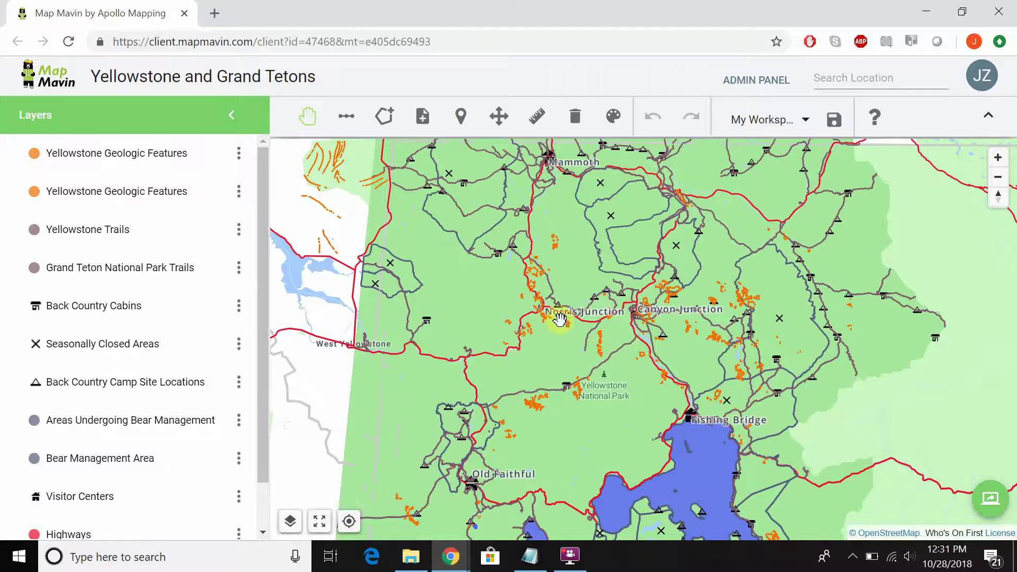
scroll(560, 318, up, 1)
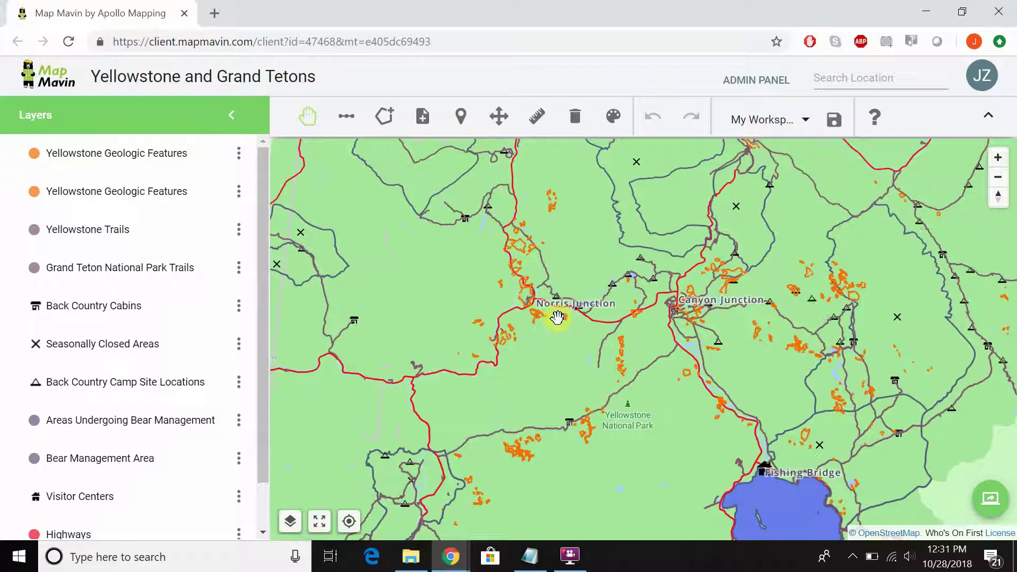
scroll(562, 318, up, 1)
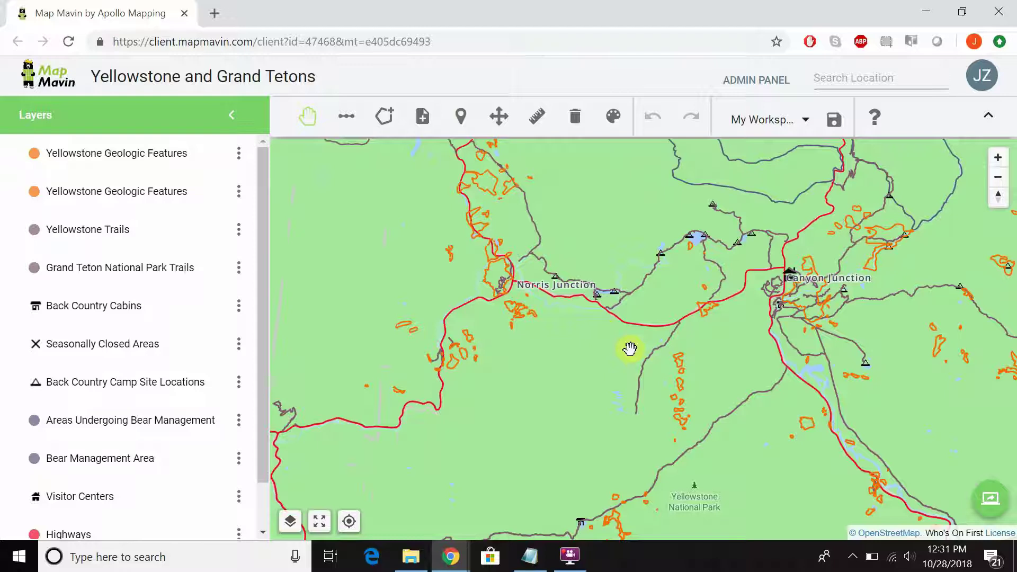
- Examine the map around Fishing Bridge and the northern shore of Yellowstone Lake
scroll(654, 359, down, 2)
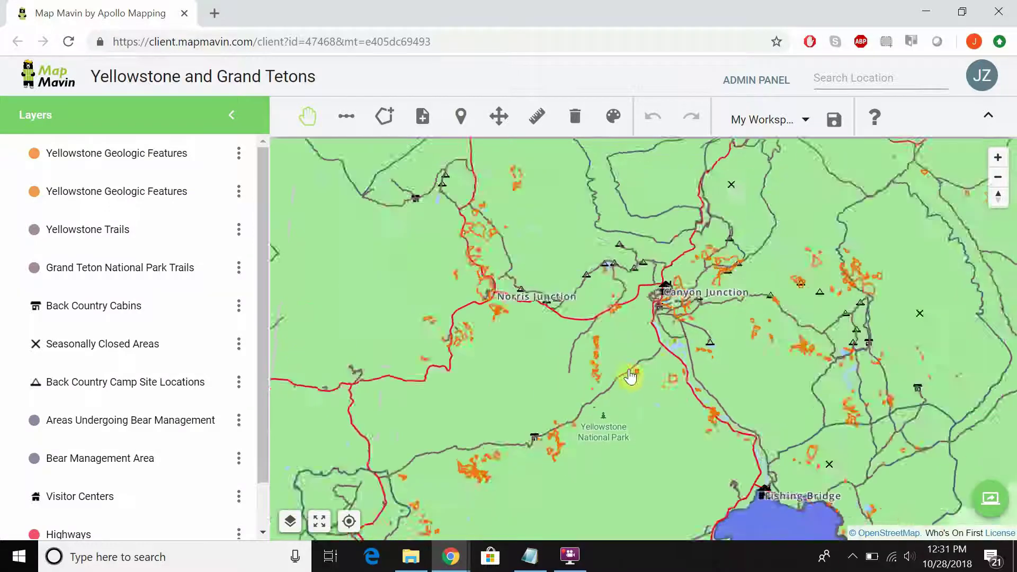
drag(665, 363, 599, 249)
double_click(679, 373)
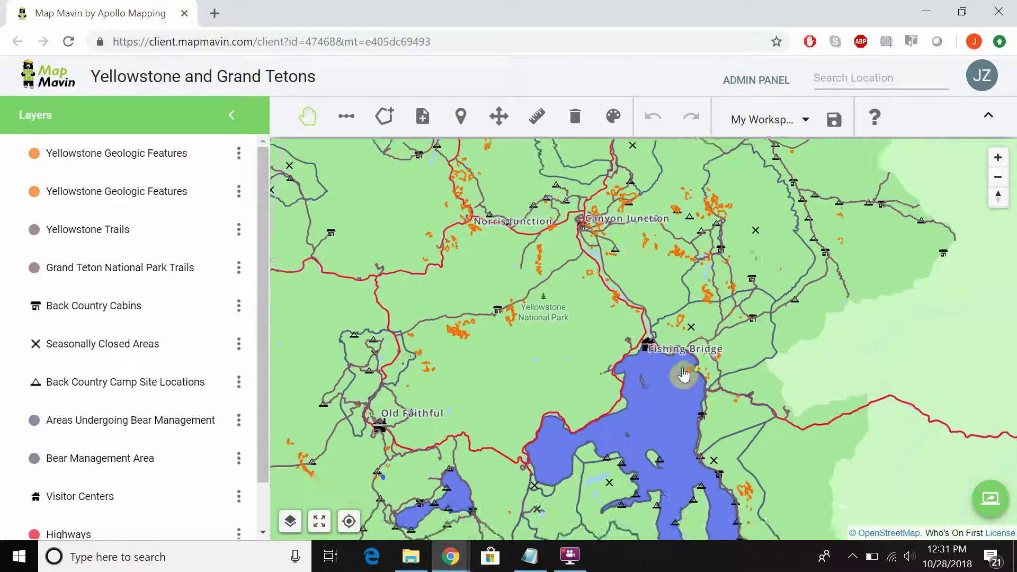
drag(579, 291, 555, 273)
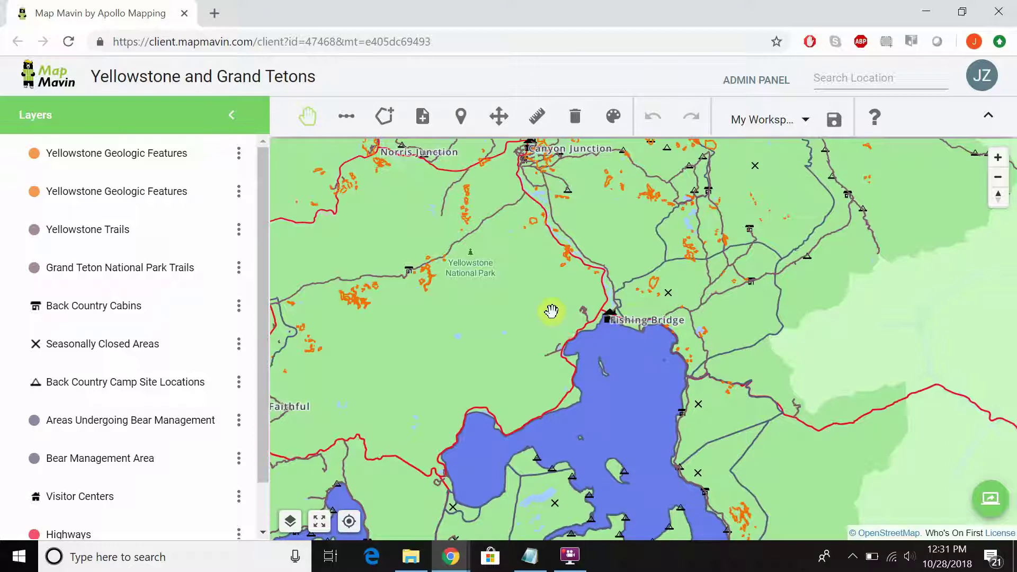
drag(526, 301, 483, 263)
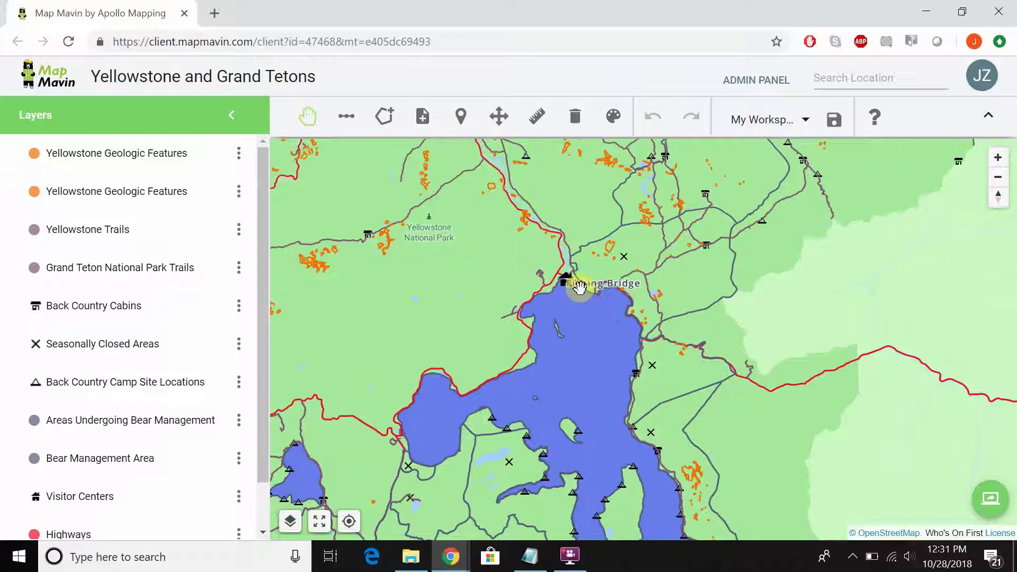
scroll(562, 294, down, 1)
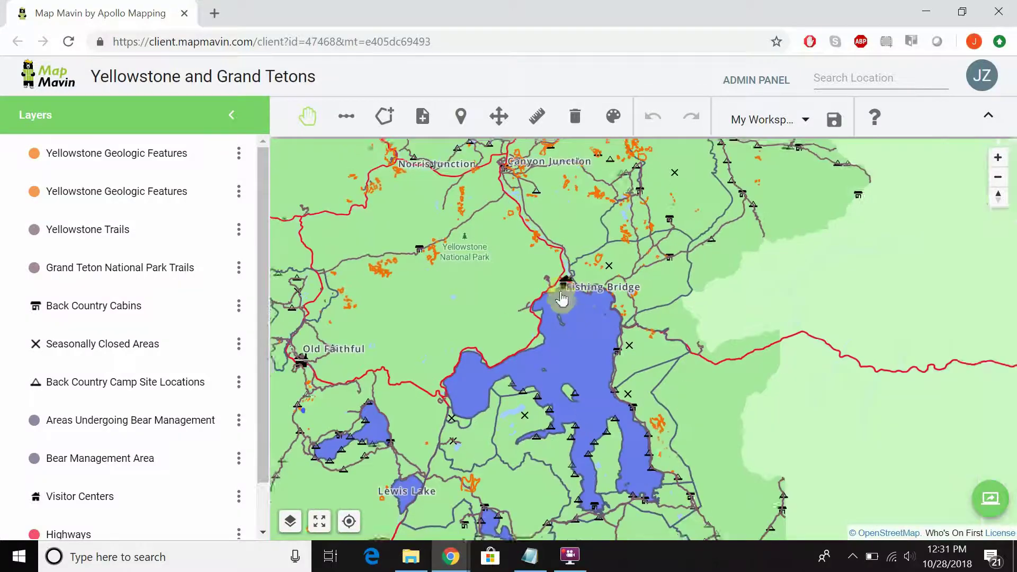
scroll(538, 298, down, 1)
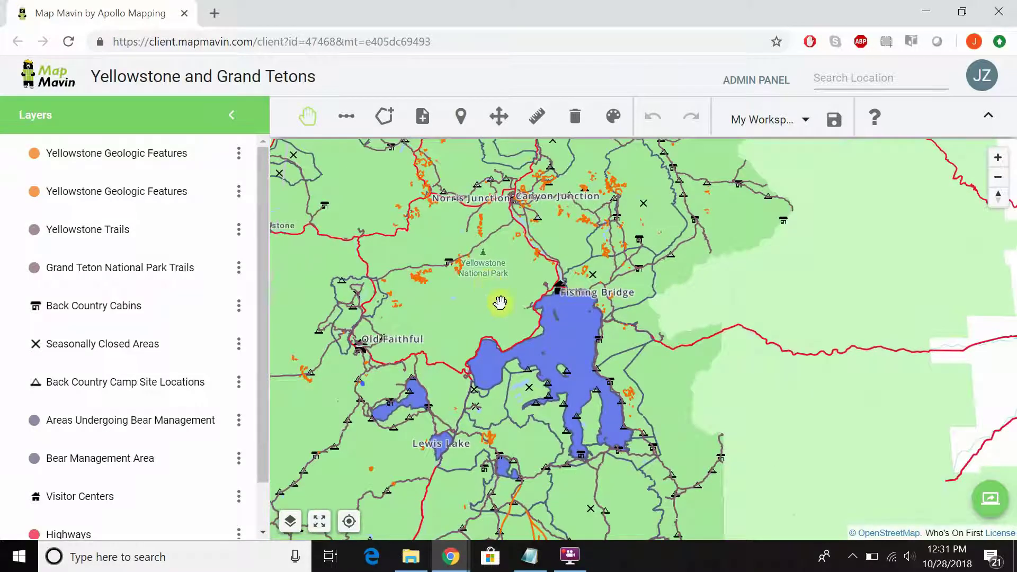
- Examine the northern part of Yellowstone between Norris Junction and Mammoth at close range
drag(461, 289, 516, 333)
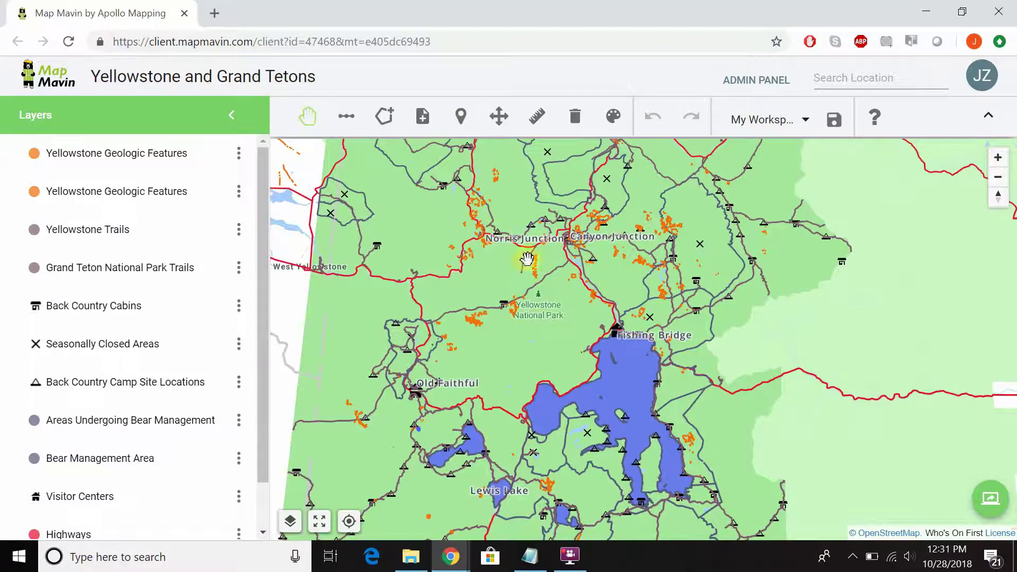
click(546, 343)
drag(537, 306, 578, 400)
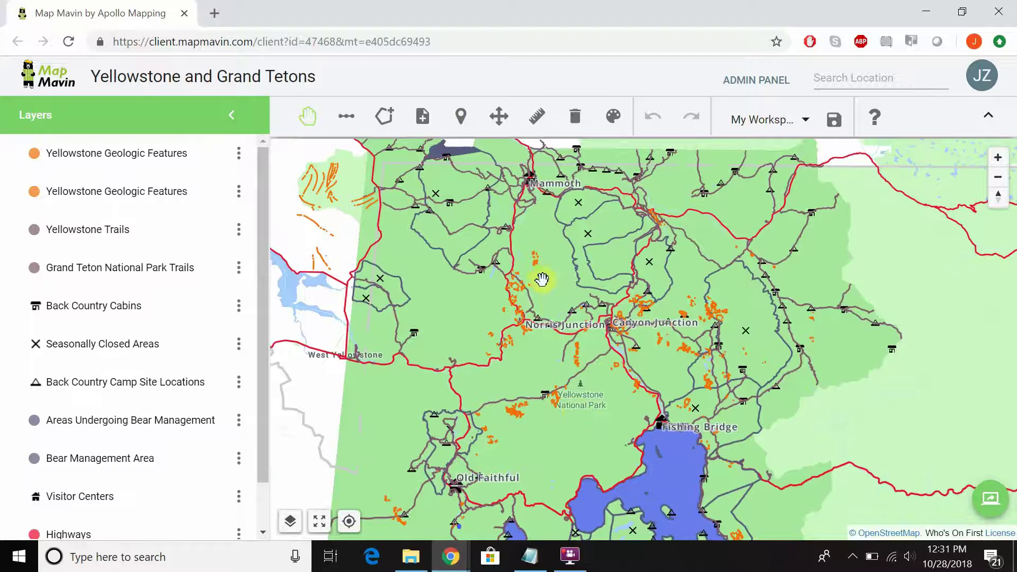
drag(541, 282, 552, 325)
scroll(530, 257, up, 3)
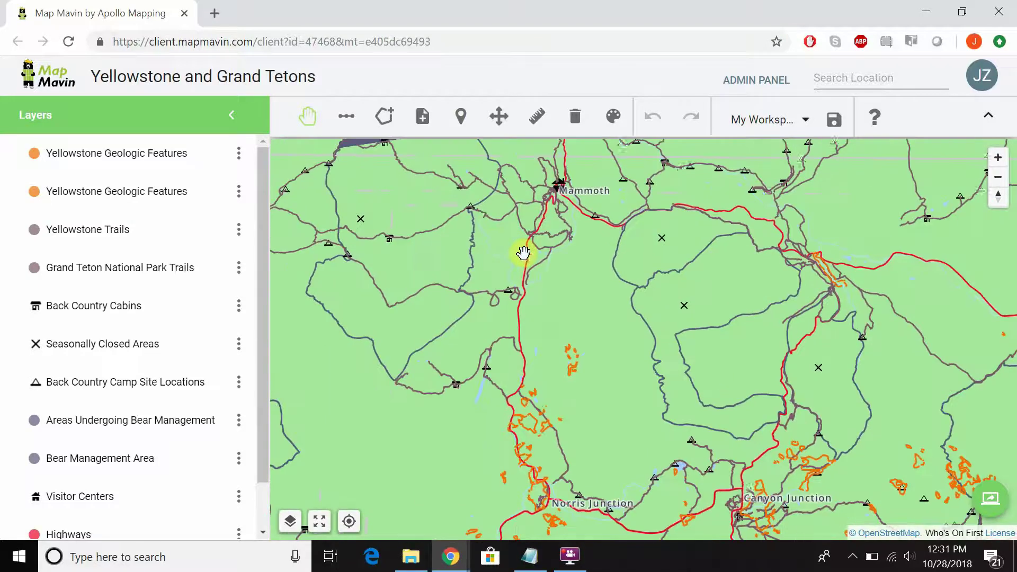
- View the attributes of the Yellowstone trail segment southwest of Mammoth, down to its length and name
drag(443, 245, 476, 297)
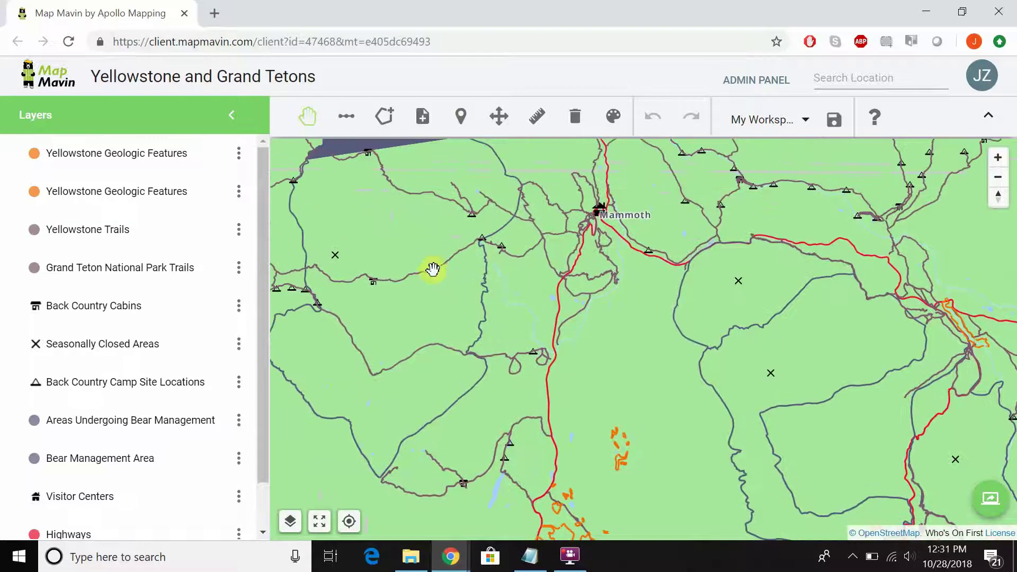
click(416, 352)
scroll(583, 488, down, 5)
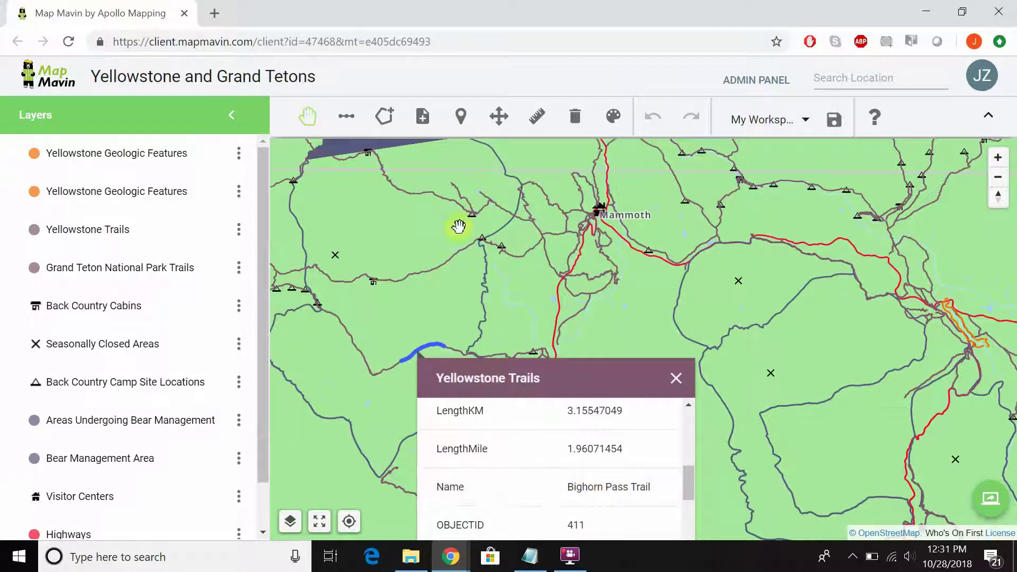
- View the attributes of the Yellowstone trail segment west of Mammoth, down to its name and shape length, and close them
click(442, 199)
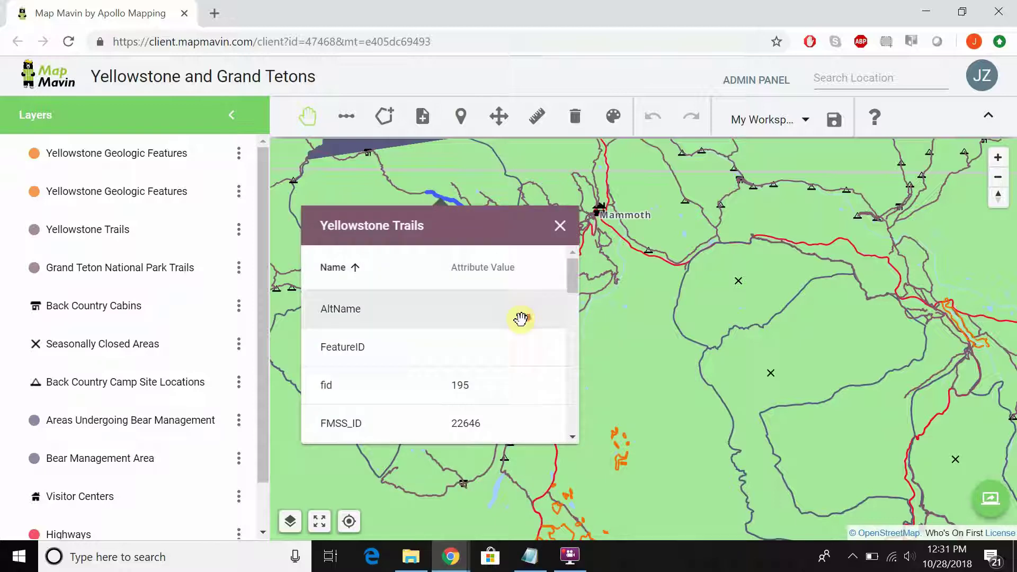
scroll(519, 320, down, 3)
scroll(518, 327, down, 3)
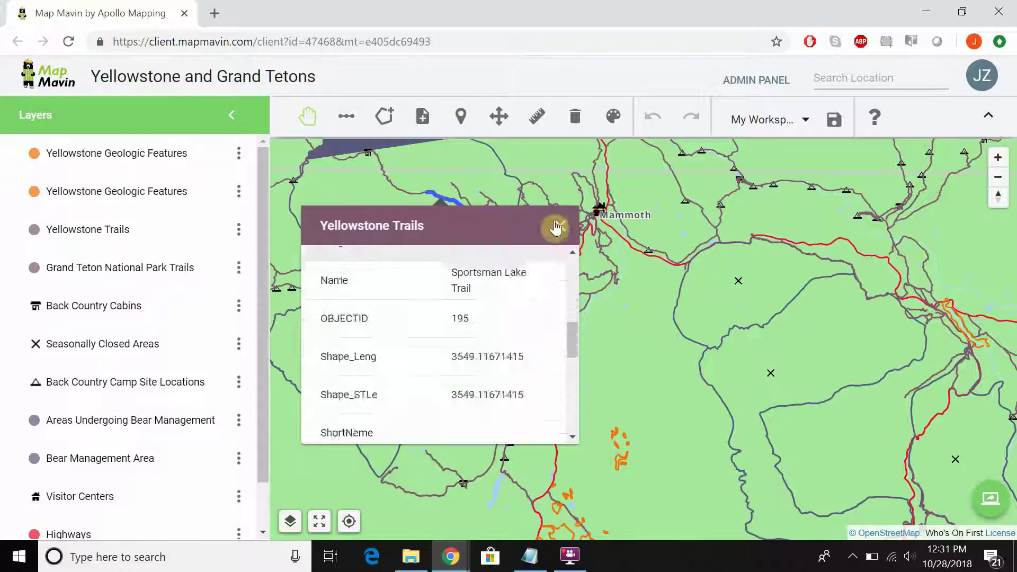
click(560, 225)
- Bring central Yellowstone, from Norris Junction and Canyon Junction to Old Faithful and Fishing Bridge, into view
drag(425, 312, 508, 340)
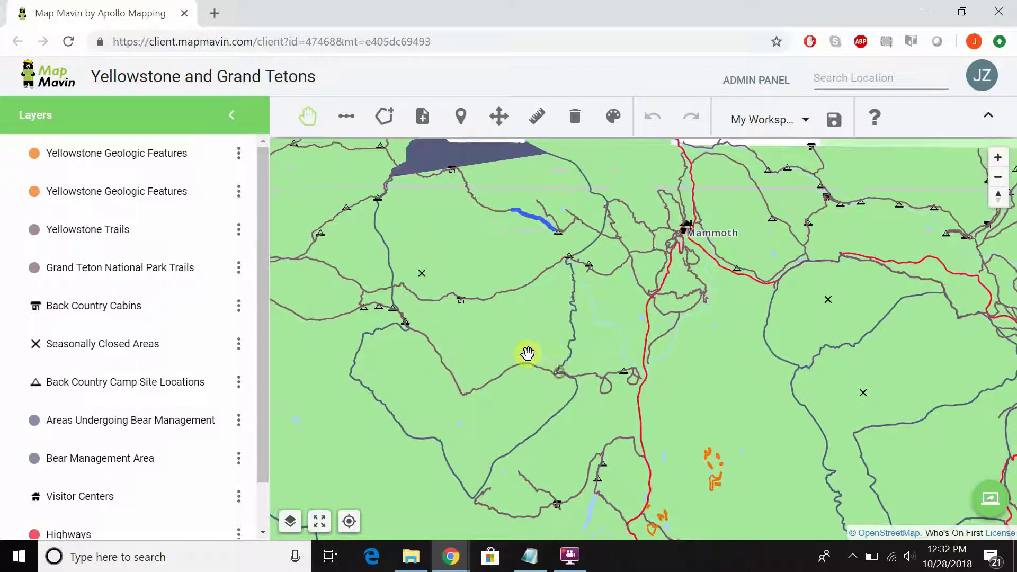
drag(505, 338, 604, 386)
drag(512, 350, 594, 332)
scroll(594, 332, down, 1)
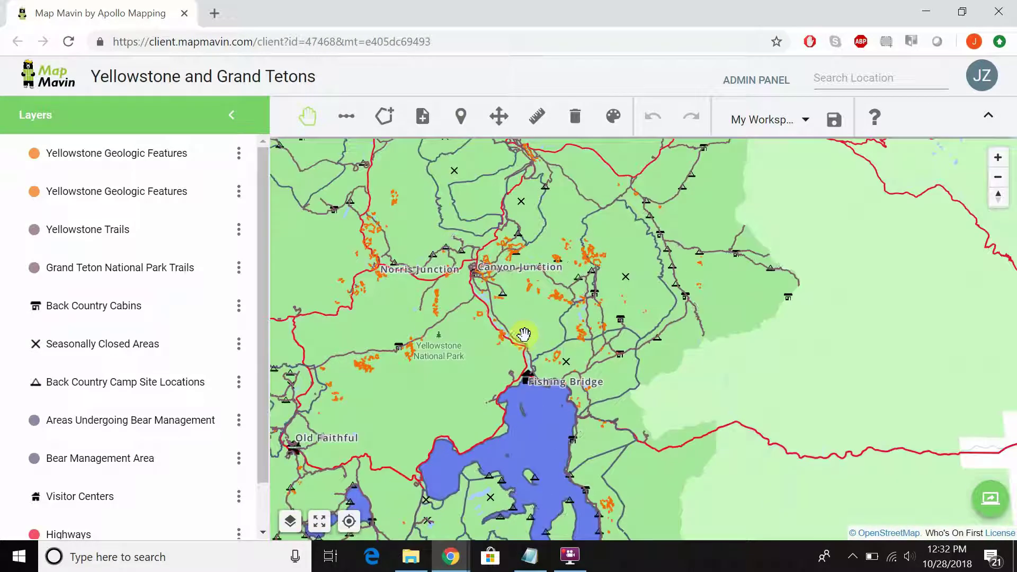
drag(523, 331, 598, 321)
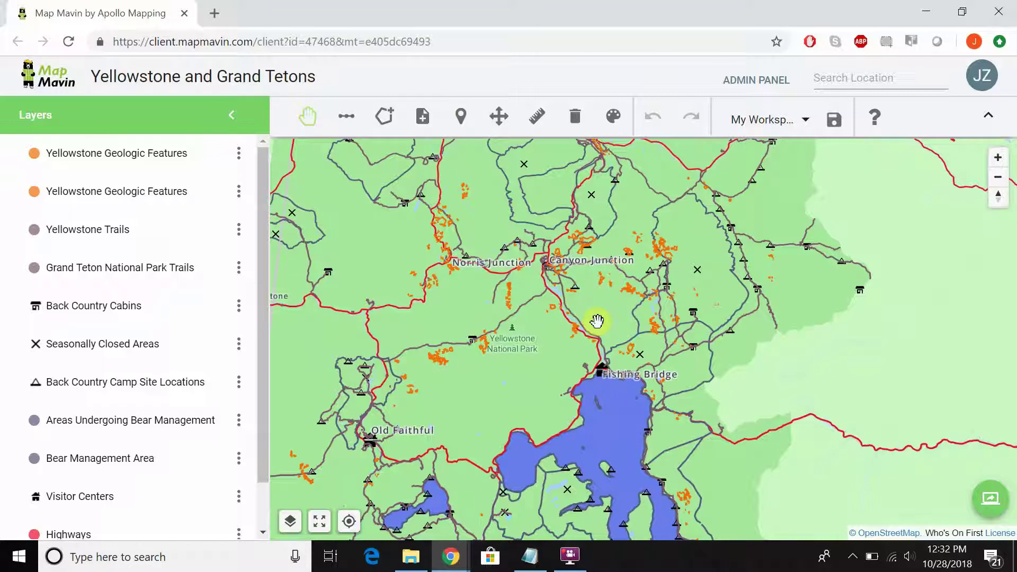
- Open the screen share chat and send a greeting with the contact's first name plus "follow me around on the map as i show you the plan"
click(989, 501)
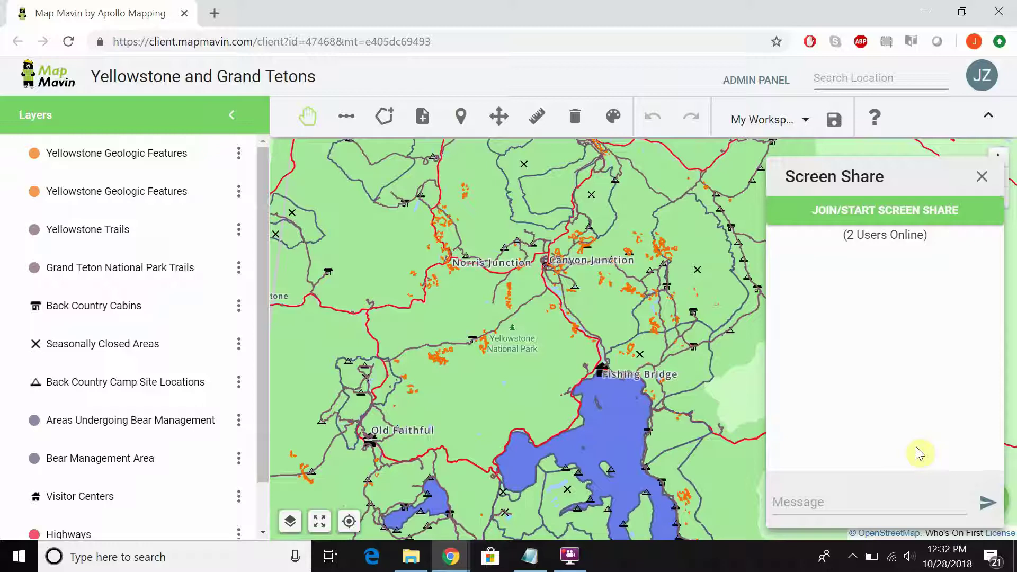
click(876, 495)
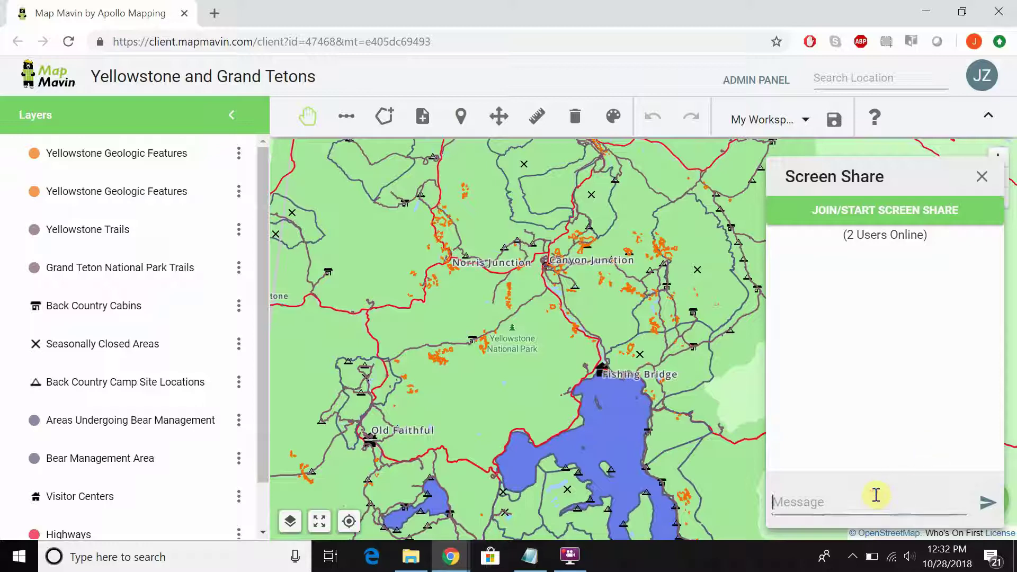
text(Hey Bob, follow me around on)
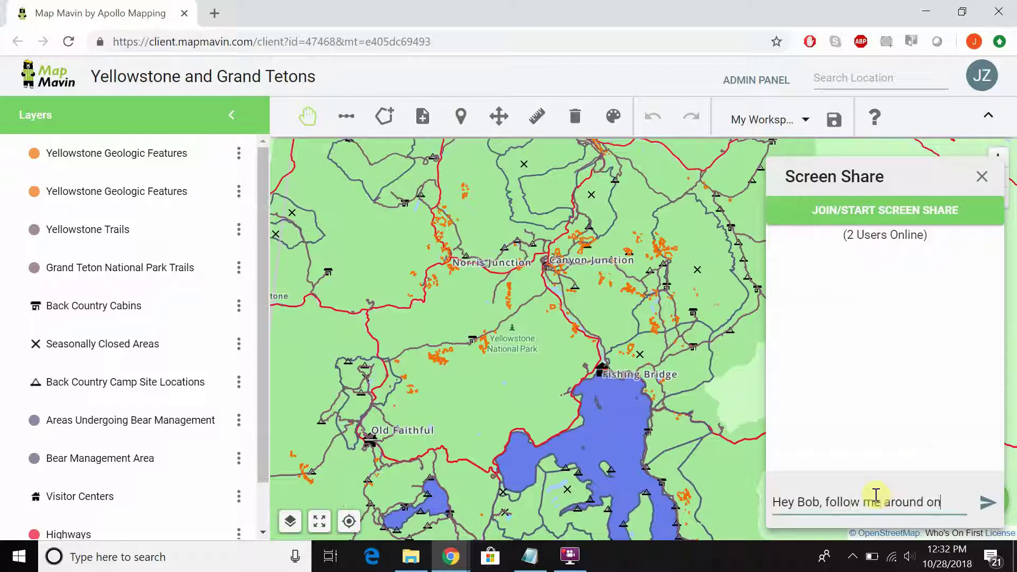
text( the map as i show yo)
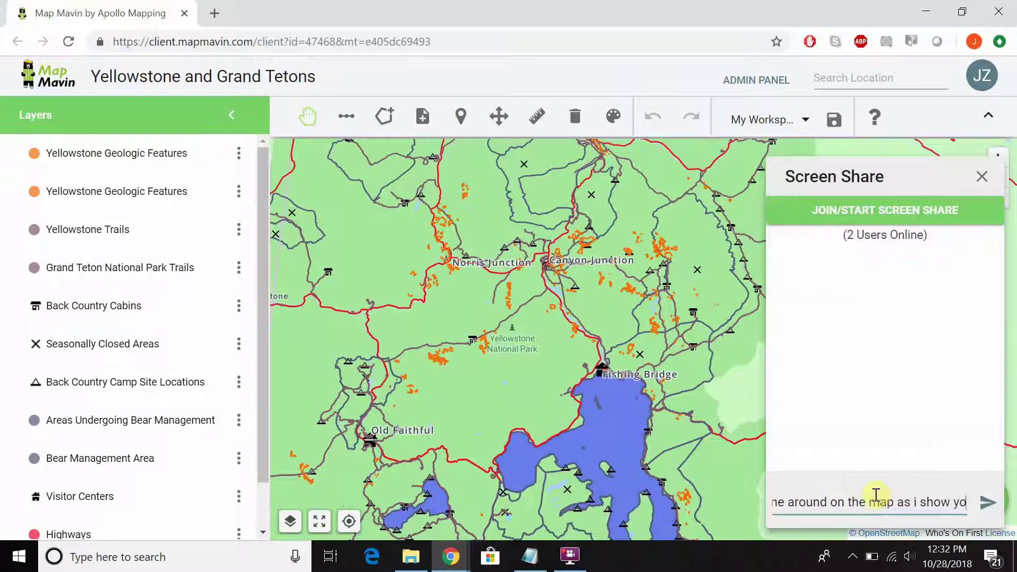
text(u the plan)
key(Return)
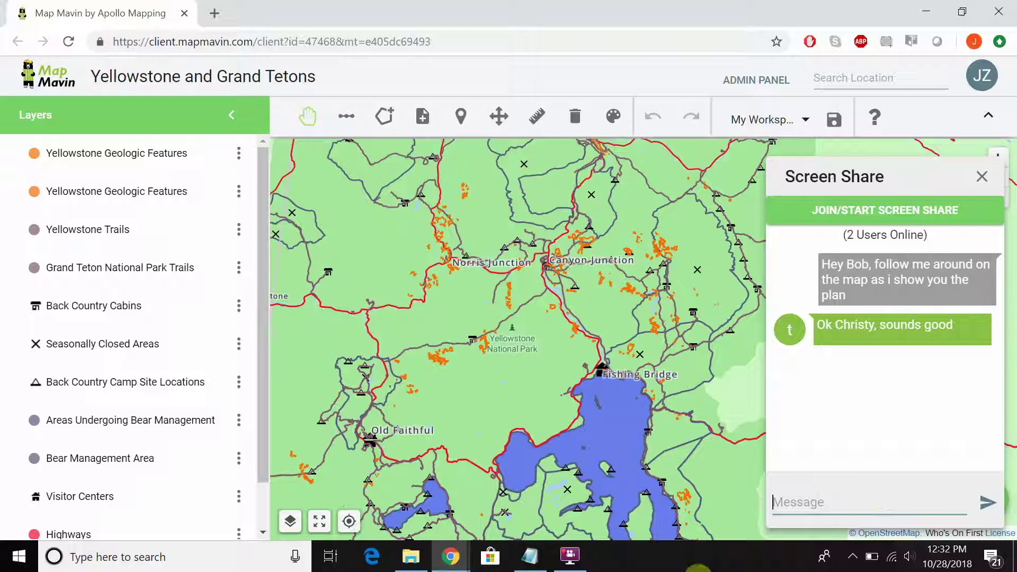
- Start the screen share session and show the Old Faithful area at close range
drag(520, 392, 563, 295)
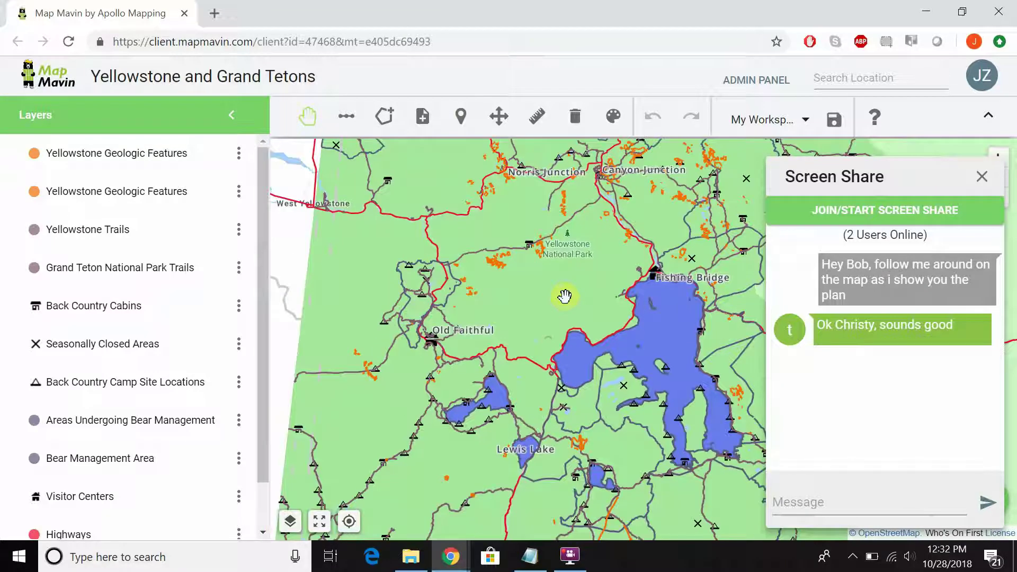
click(862, 218)
drag(501, 317, 544, 317)
scroll(545, 317, down, 1)
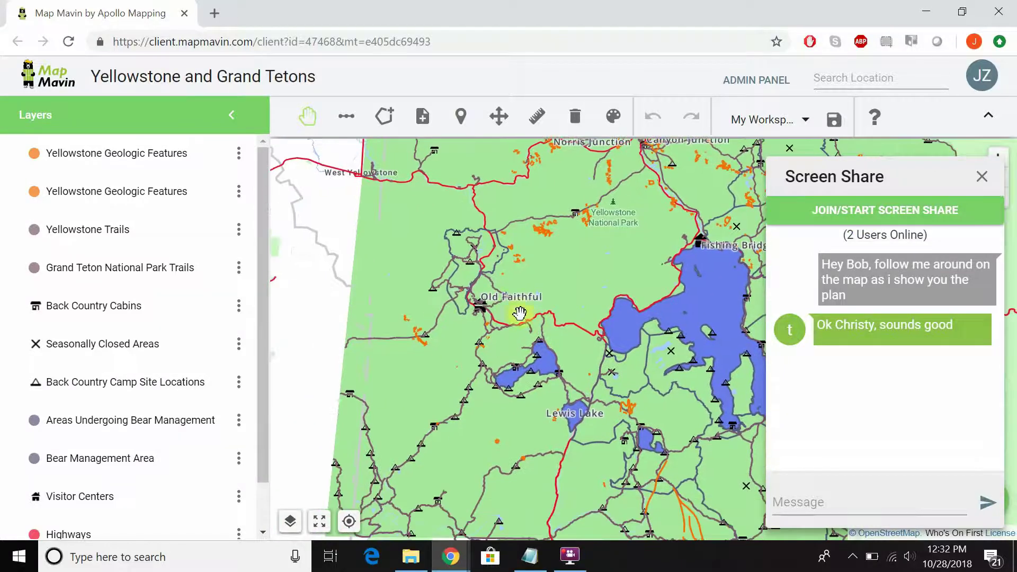
scroll(509, 305, down, 1)
scroll(506, 304, up, 2)
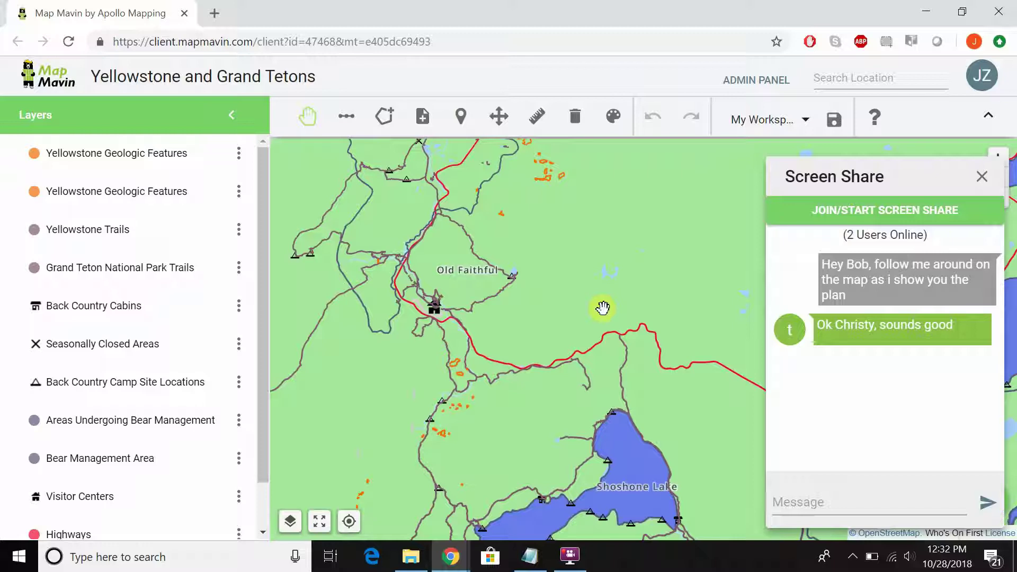
- Examine the Shoshone Lake area and the wider park between Mammoth, Old Faithful and Yellowstone Lake
drag(575, 371, 496, 268)
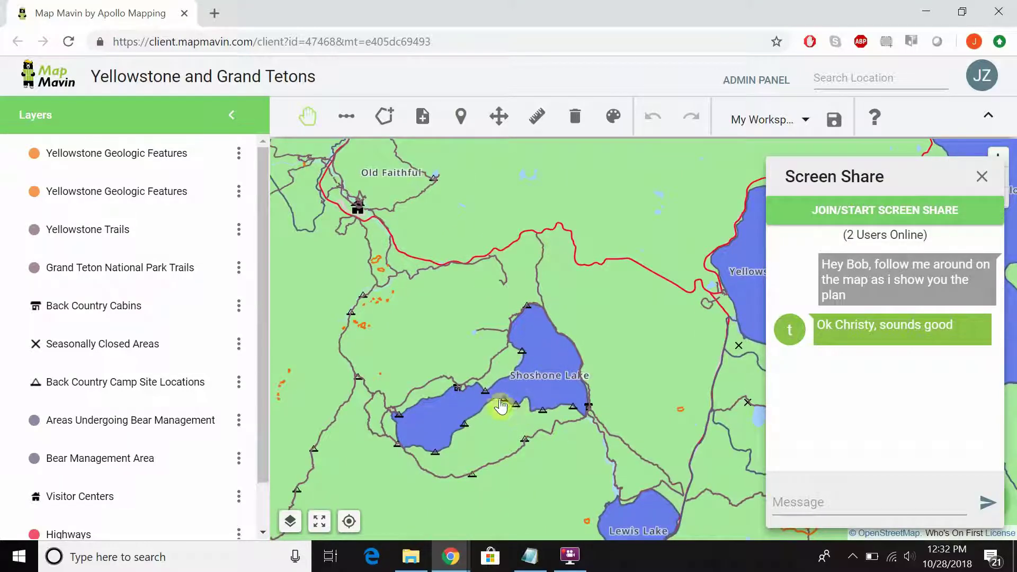
scroll(490, 303, down, 3)
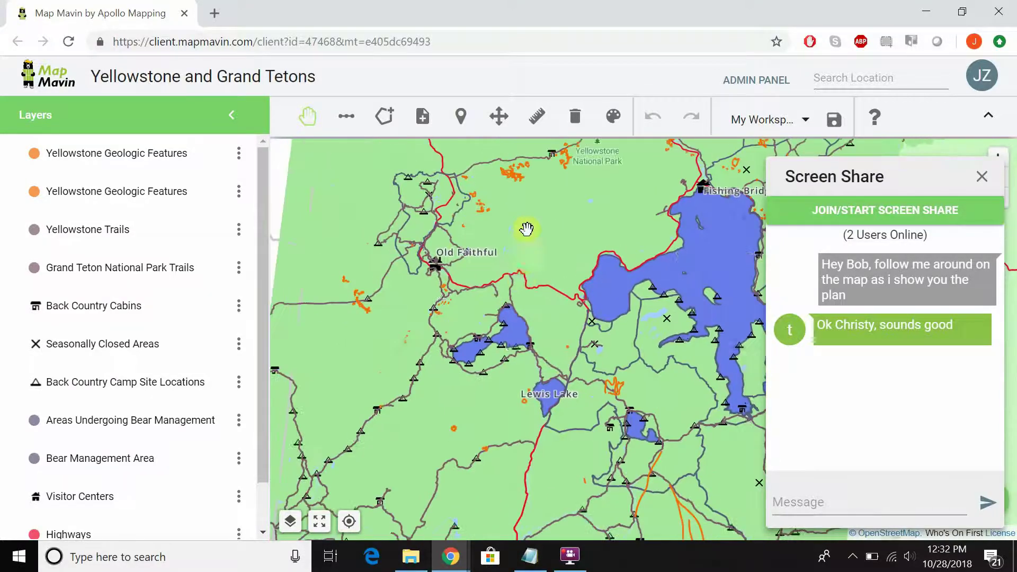
drag(507, 293, 492, 378)
scroll(493, 379, down, 3)
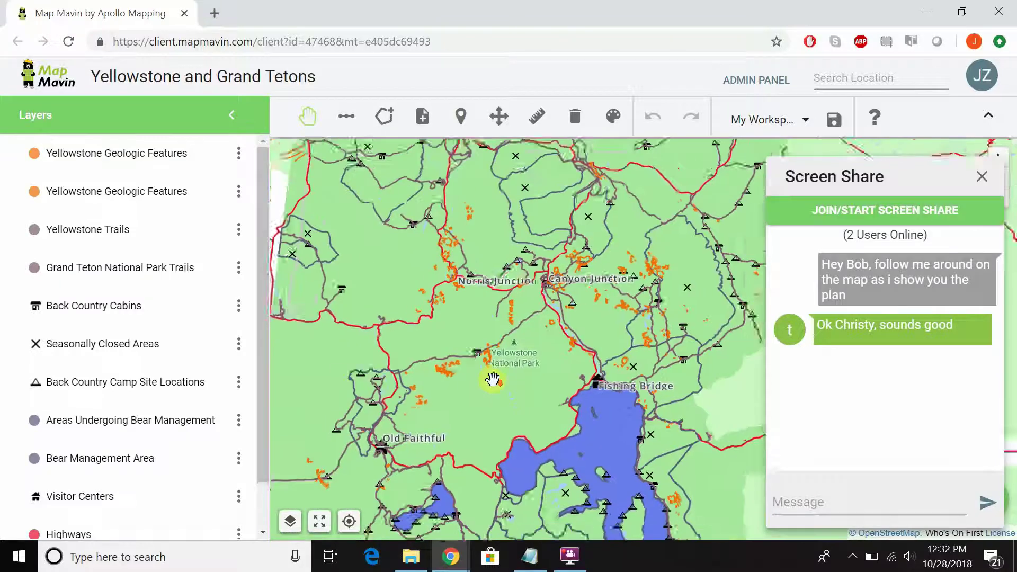
scroll(492, 379, down, 1)
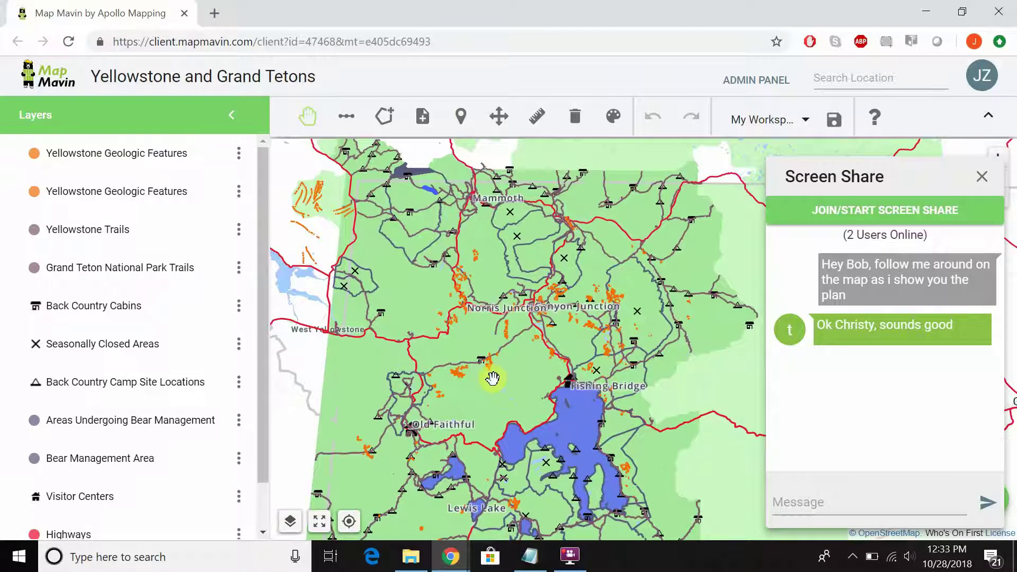
scroll(494, 378, up, 1)
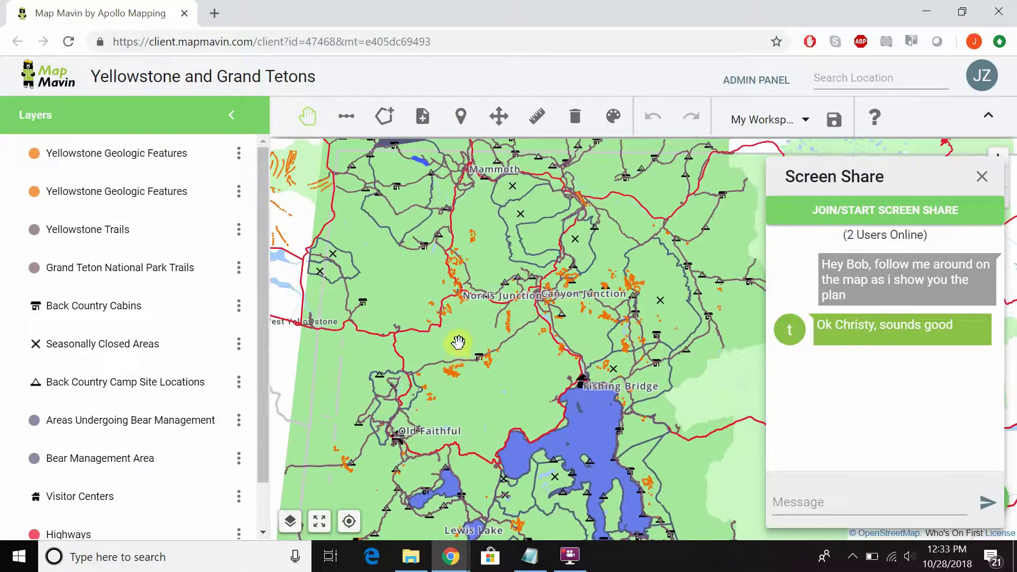
scroll(450, 307, up, 5)
scroll(450, 307, down, 5)
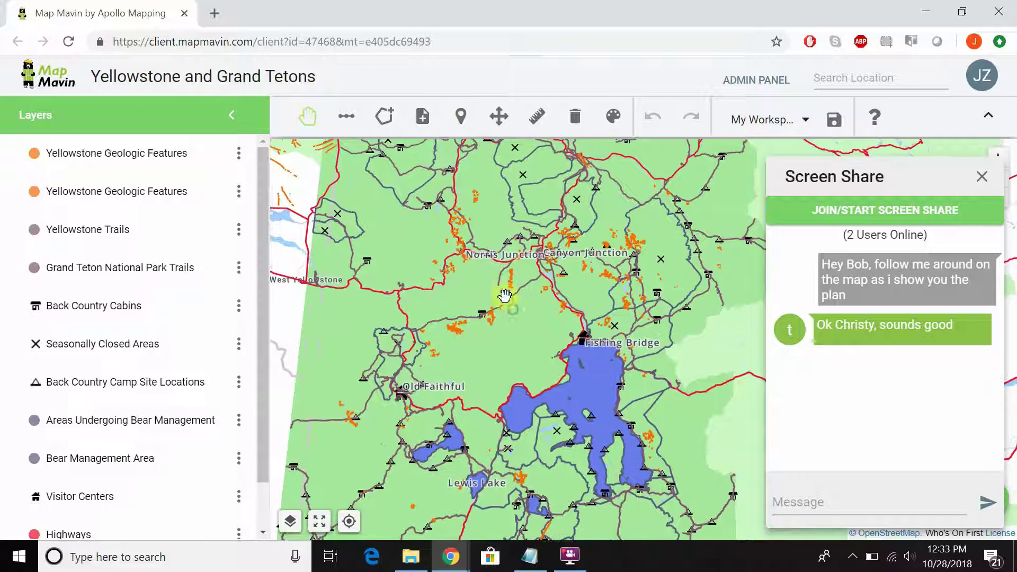
- View the attributes of the geologic feature southwest of Canyon Junction, and close them
click(511, 291)
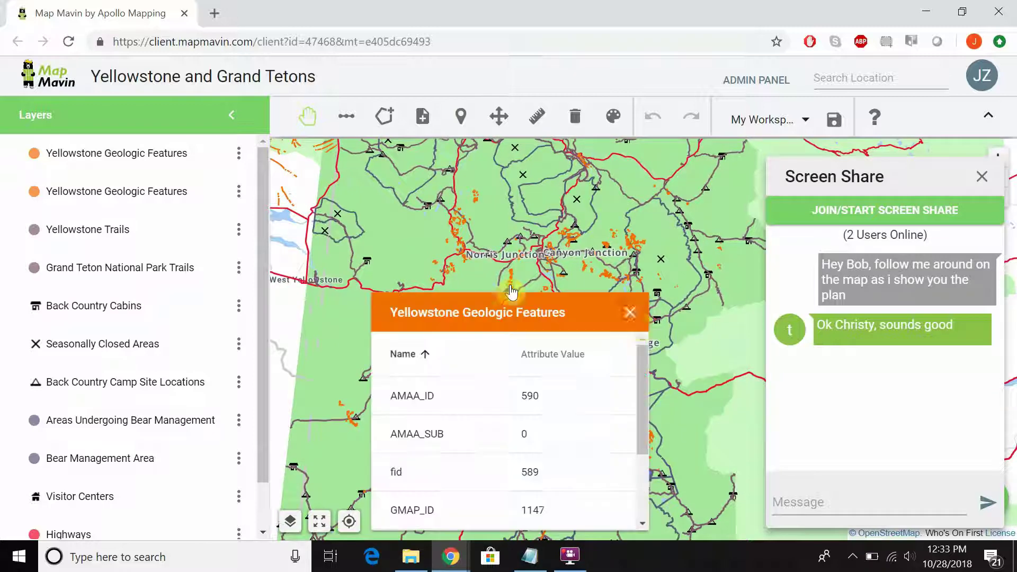
click(636, 318)
scroll(480, 342, down, 1)
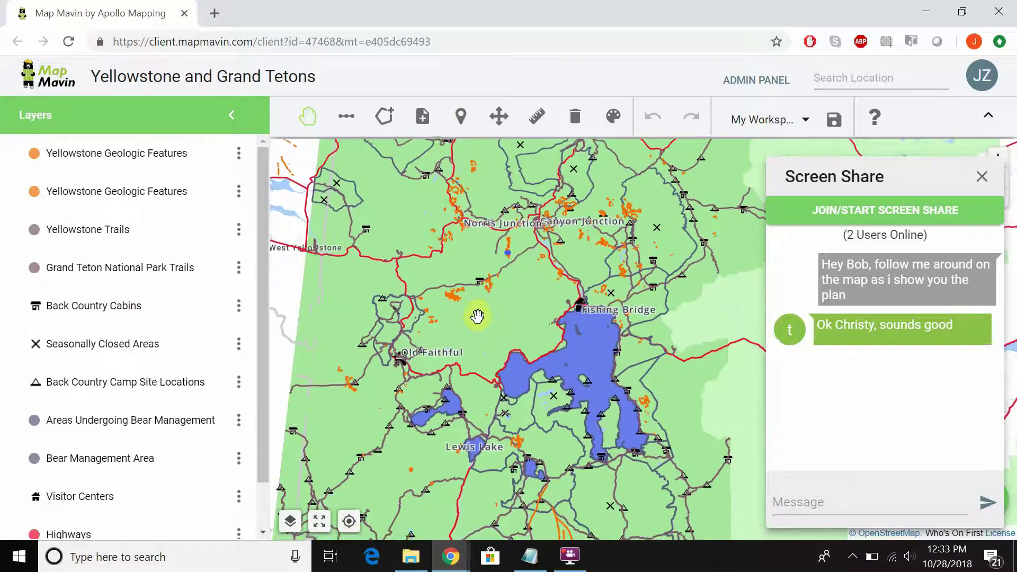
- Change the base map to Recent Satellite Labeled with the whole of Yellowstone in view
scroll(481, 341, down, 1)
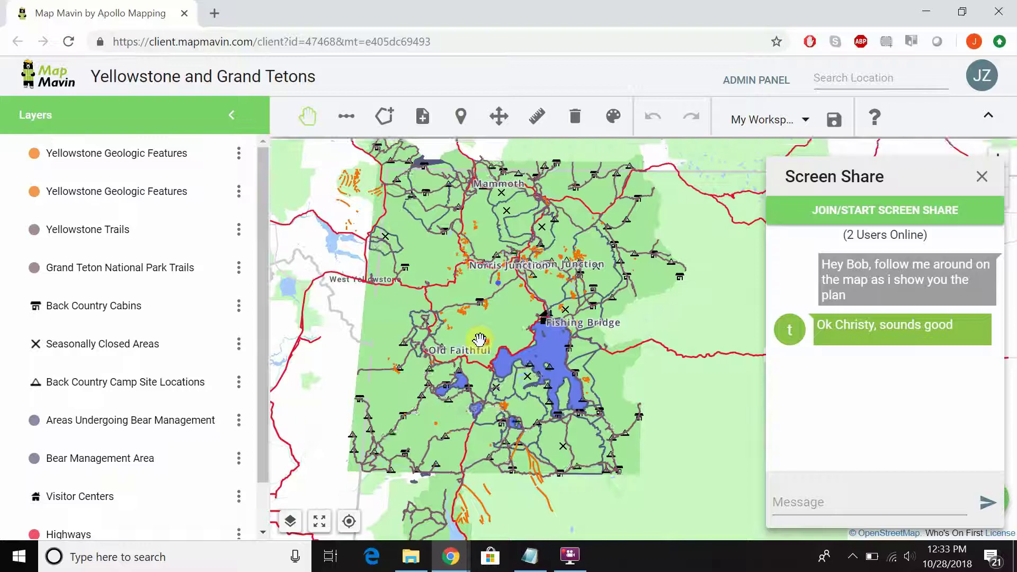
scroll(482, 334, up, 2)
scroll(482, 332, down, 1)
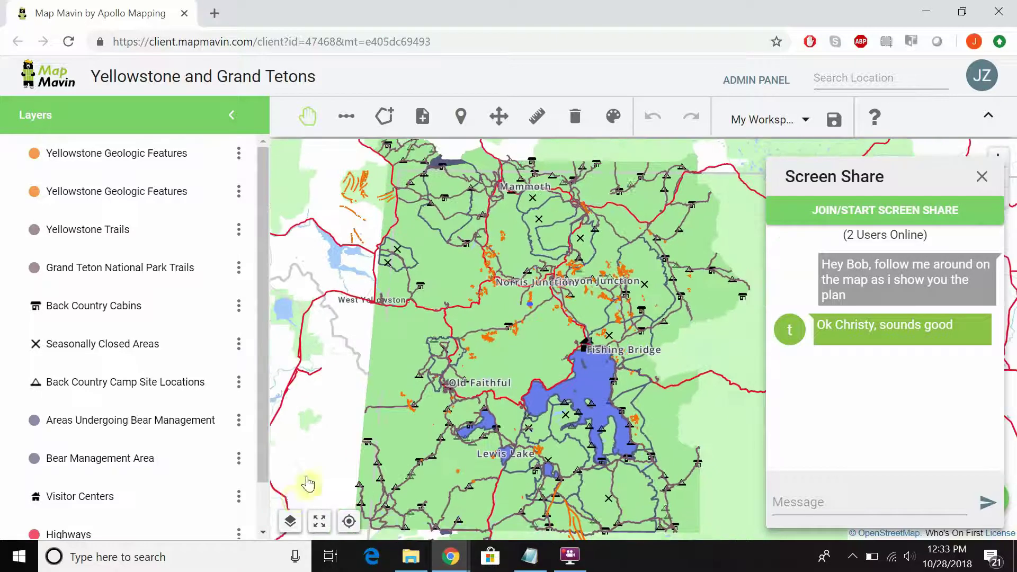
click(299, 524)
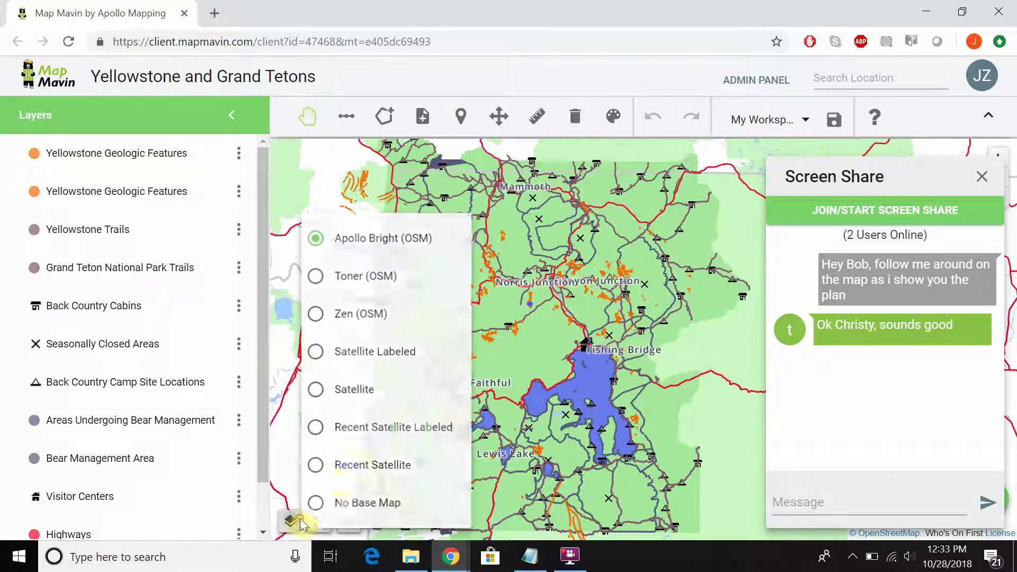
click(344, 430)
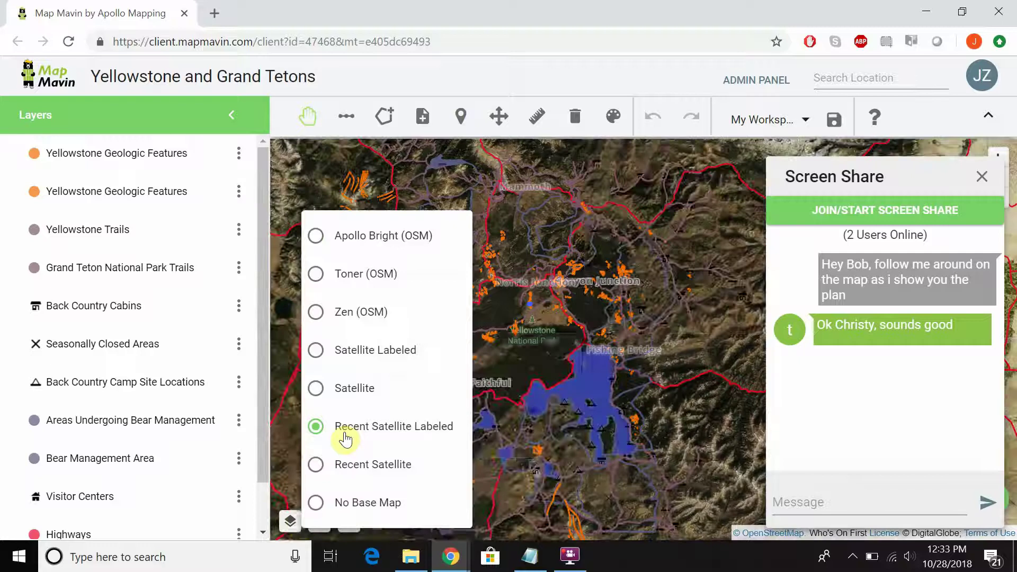
click(300, 524)
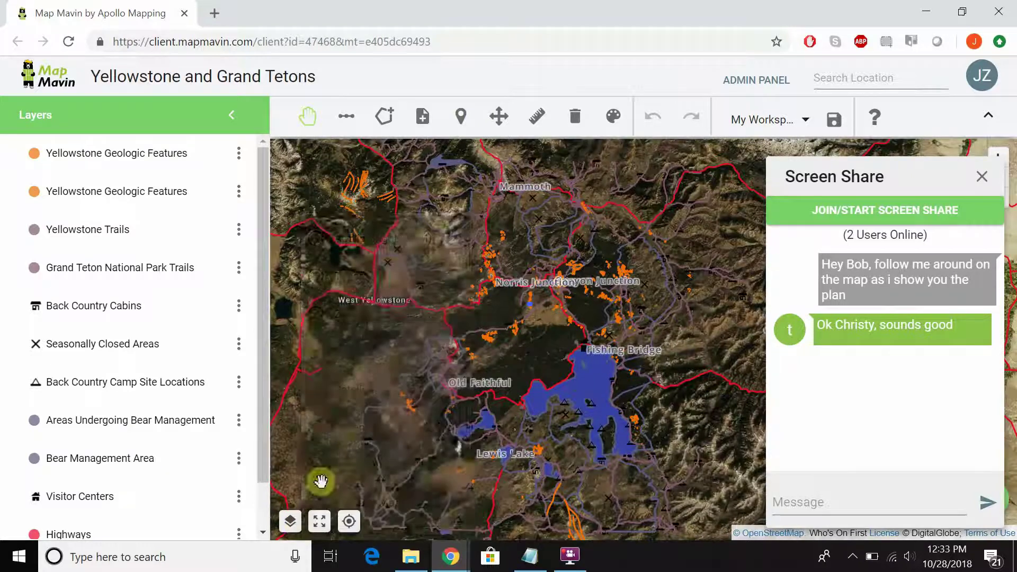
- Show the Norris Junction area on the satellite map and send the chat message "Check out norris junction, the geysers look awesome!"
scroll(452, 331, up, 1)
scroll(504, 304, up, 2)
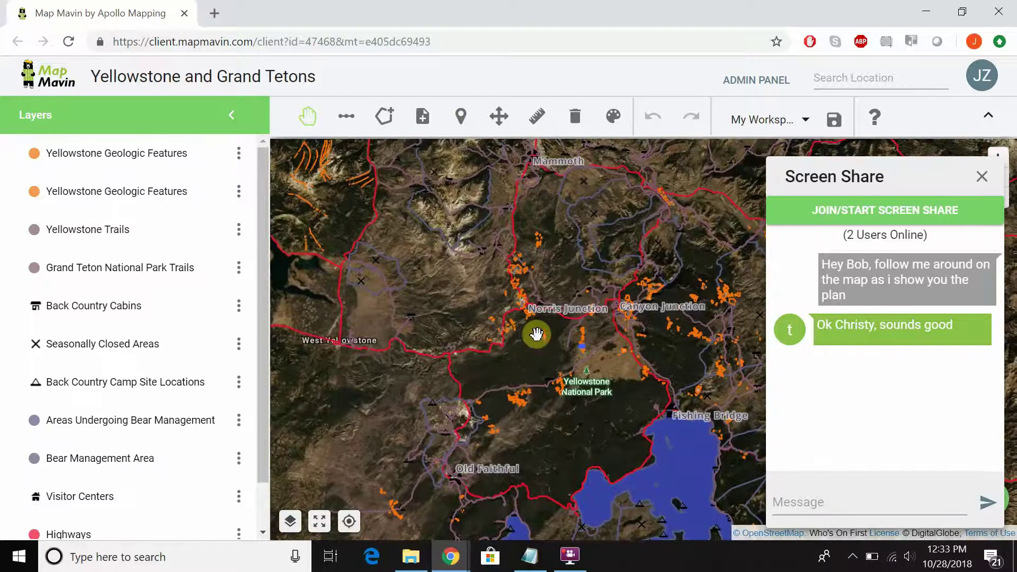
click(832, 504)
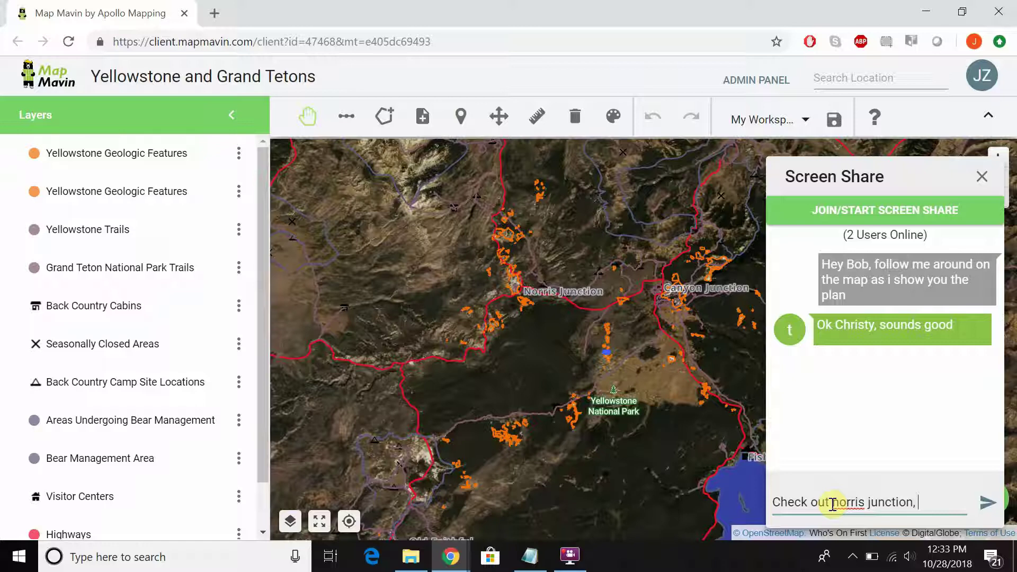
text(Check out norris junction, the geysers look aweso)
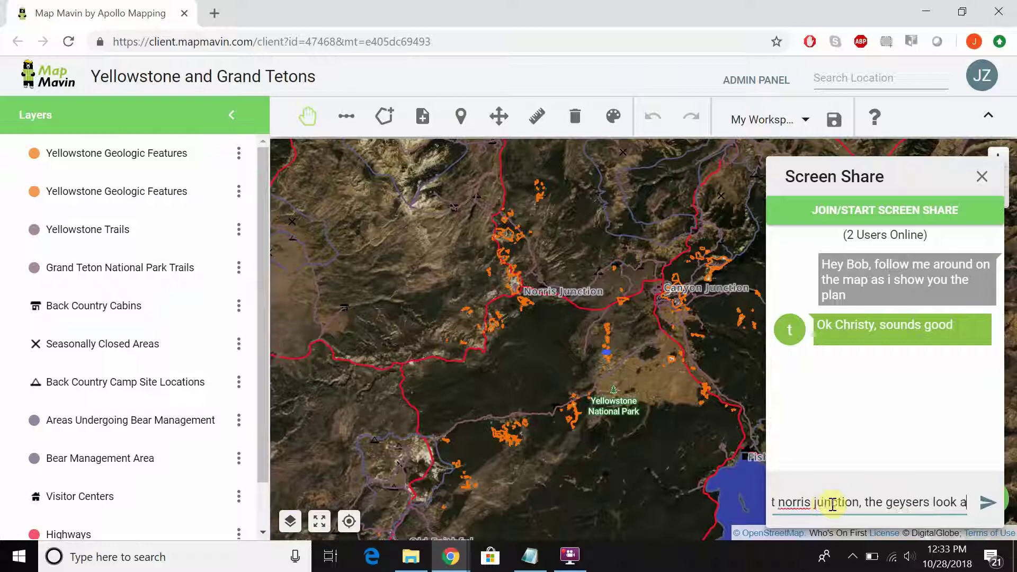
text(me!)
key(Return)
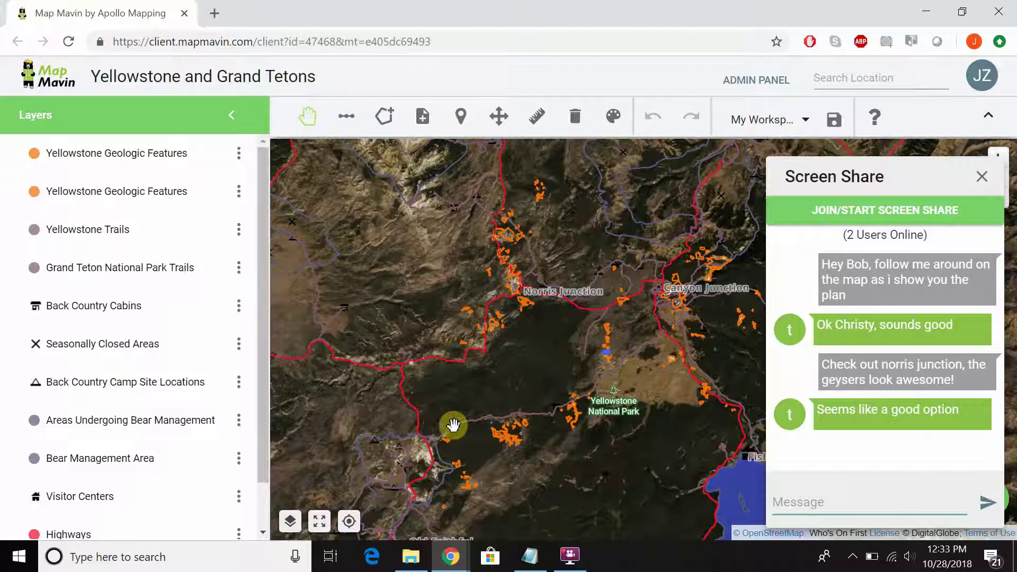
- Examine the satellite map around Old Faithful, Yellowstone Lake and the park's southern edge
drag(454, 425, 439, 390)
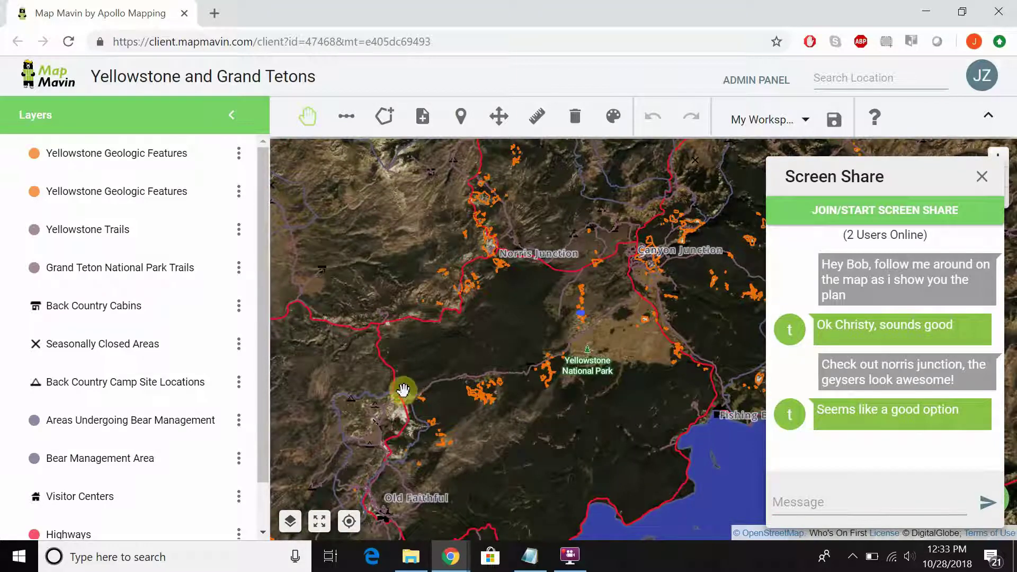
drag(504, 373, 538, 265)
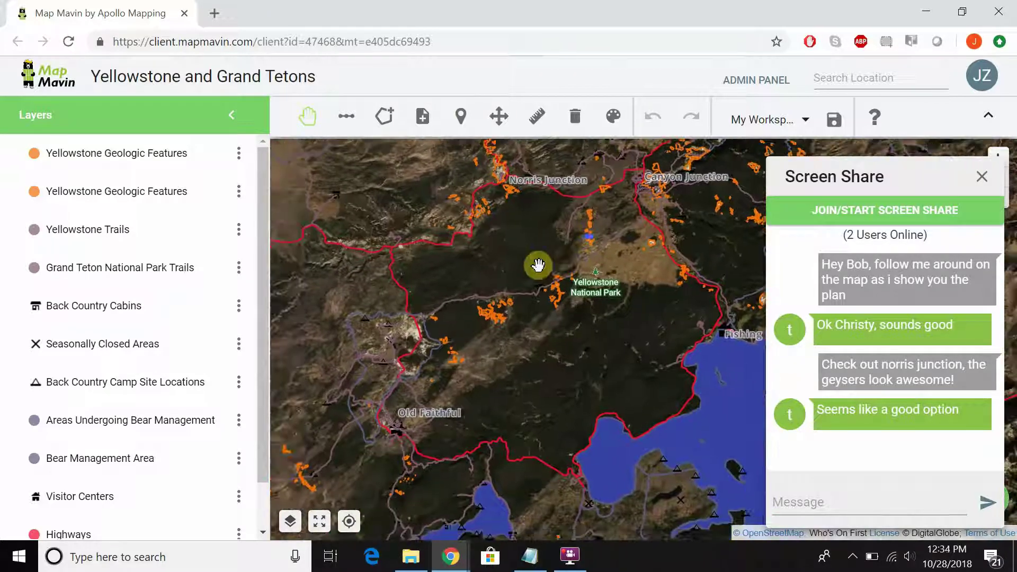
scroll(528, 291, down, 1)
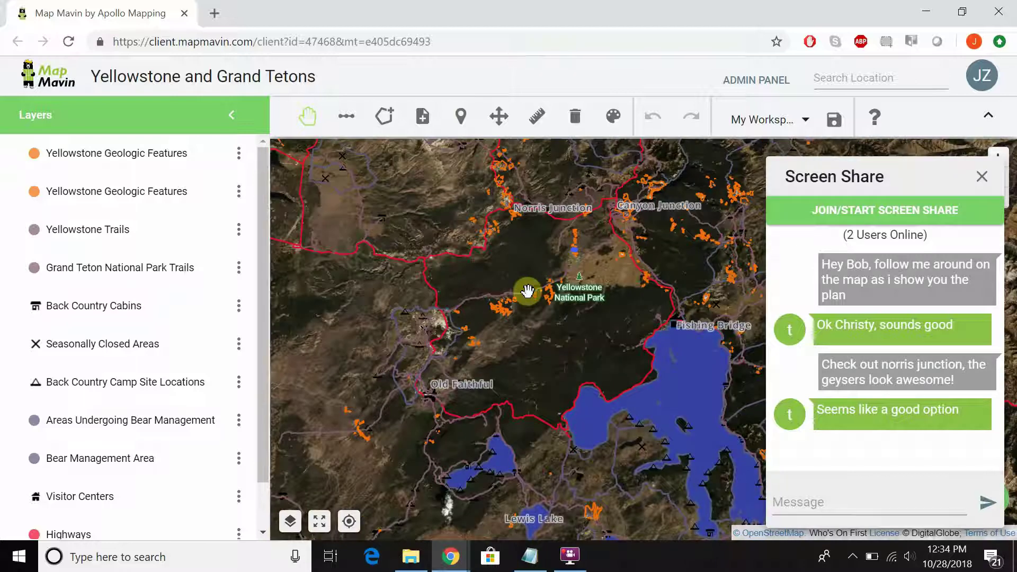
scroll(536, 304, down, 1)
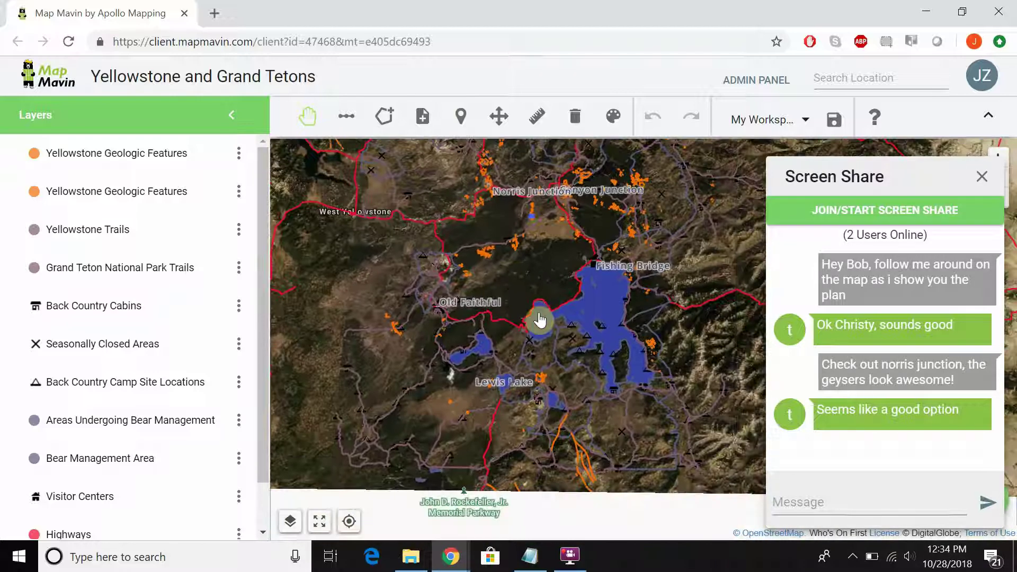